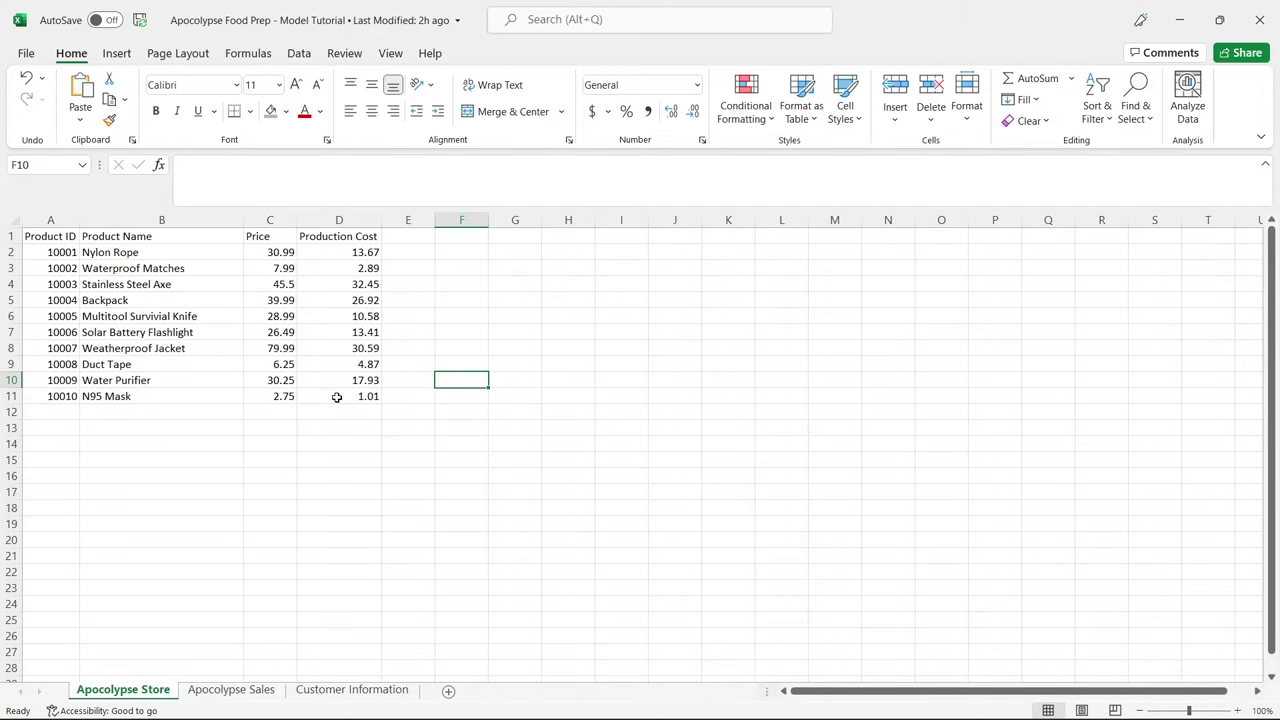
# Step: Review the ID, customer, product and order columns in the Apocolypse Sales sheet, and open the Customer Information sheet
pyautogui.click(236, 694)
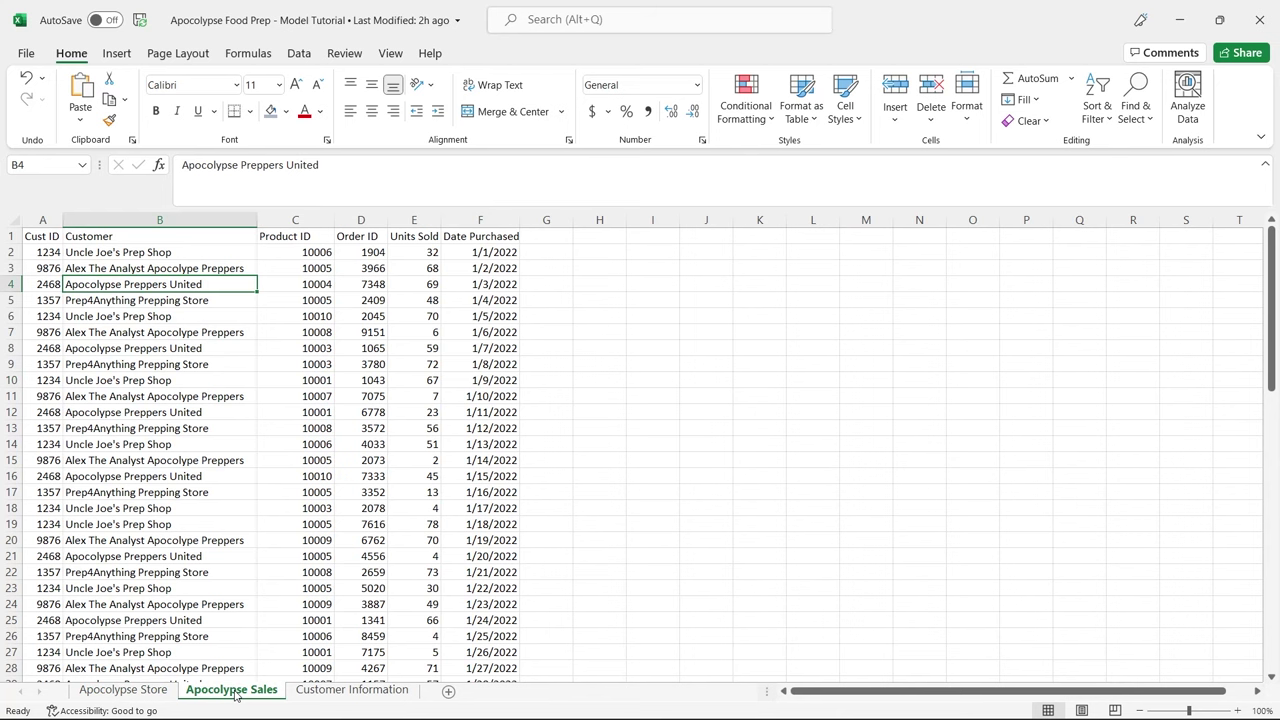
pyautogui.click(45, 219)
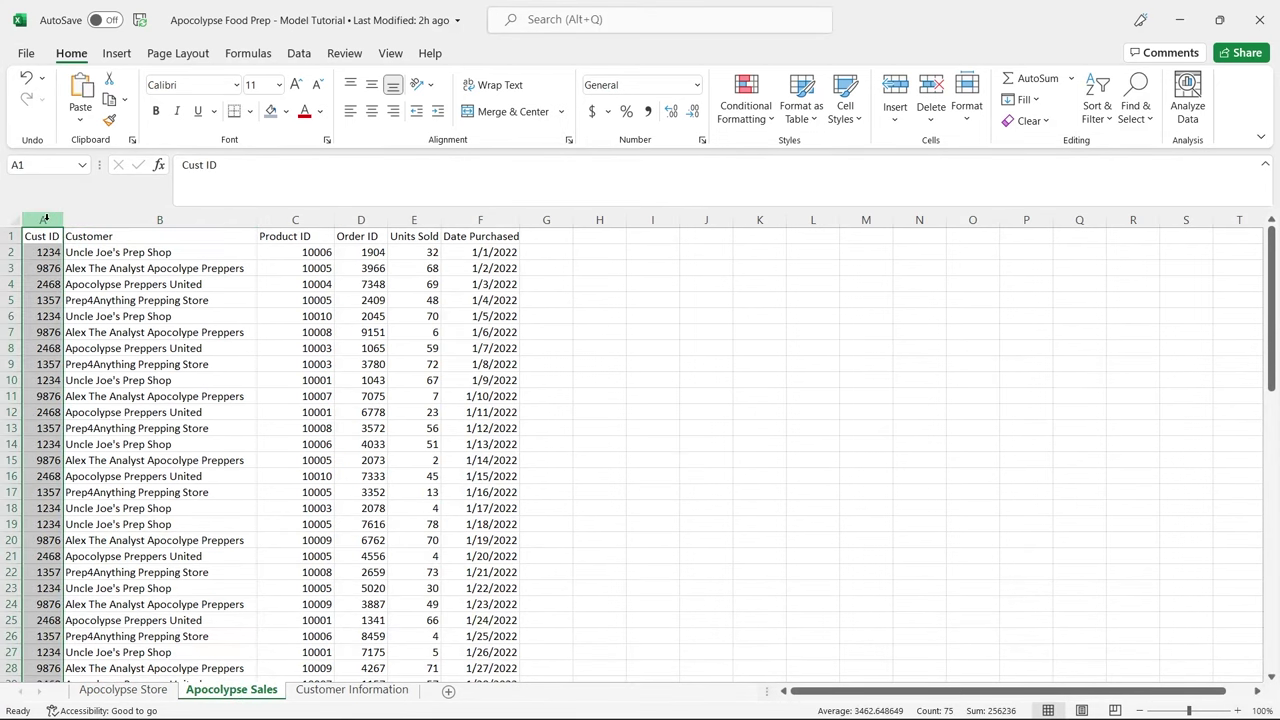
pyautogui.click(159, 219)
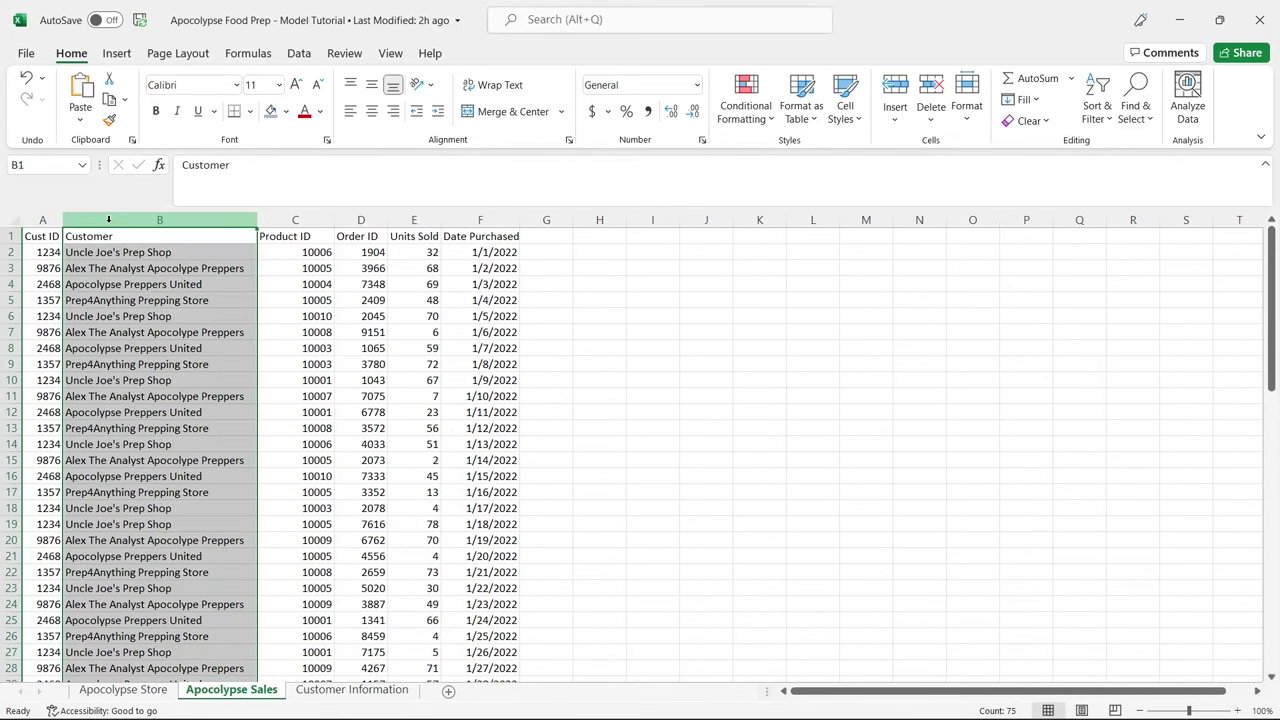
pyautogui.click(295, 219)
pyautogui.click(375, 219)
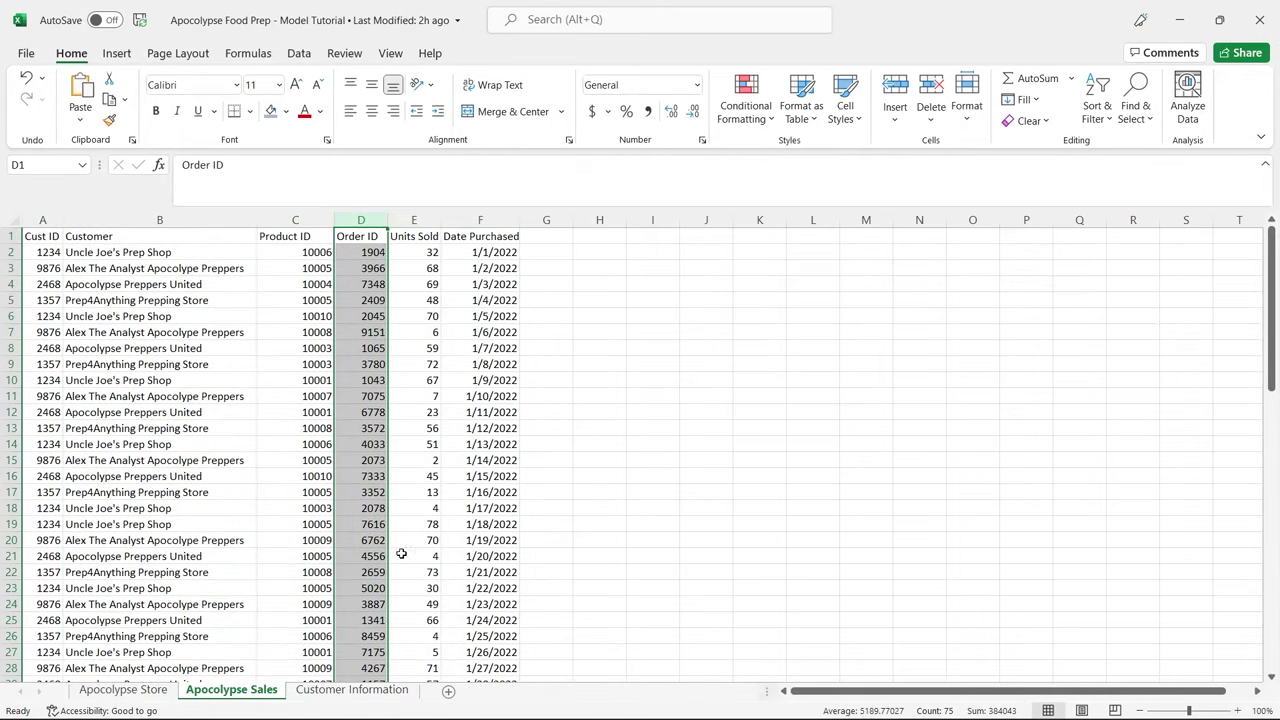
pyautogui.click(347, 690)
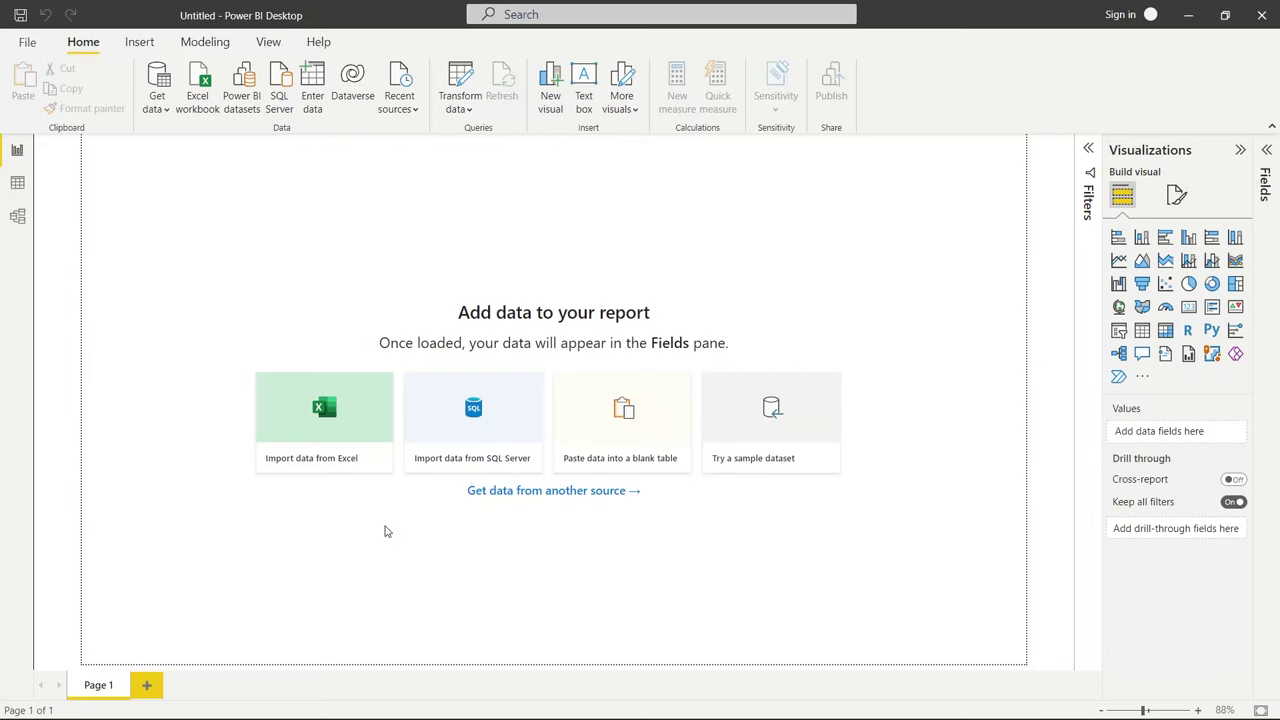
# Step: In Power BI Desktop, load the Apocolypse Sales, Apocolypse Store and Customer Information sheets from the Excel workbook Apocolypse Food Prep - Model Tutorial
pyautogui.click(345, 425)
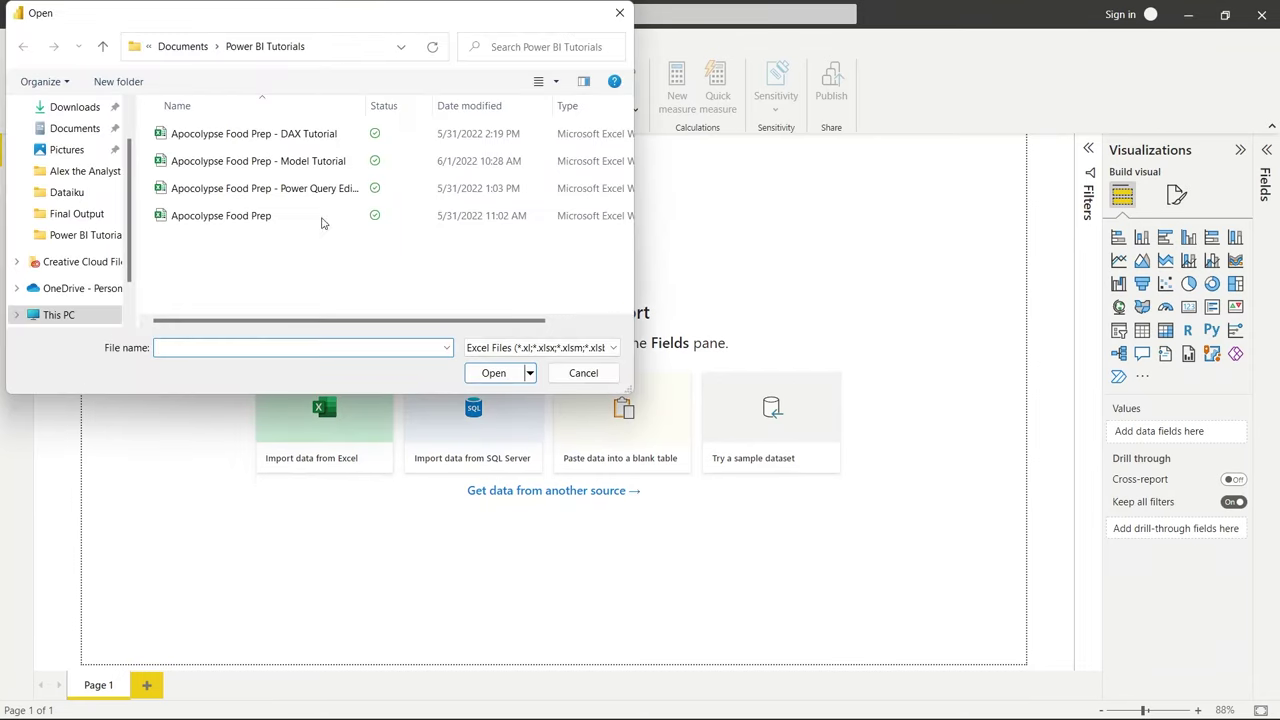
pyautogui.click(316, 168)
pyautogui.click(493, 372)
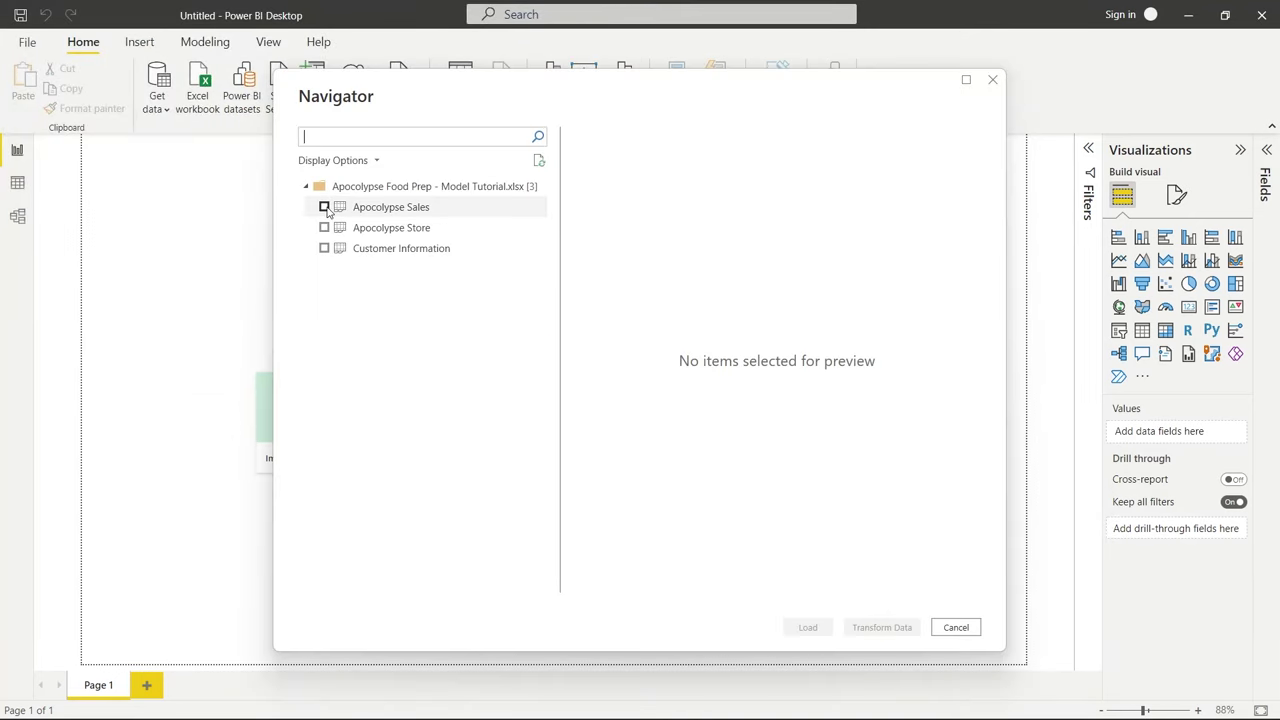
pyautogui.click(324, 207)
pyautogui.click(324, 228)
pyautogui.click(324, 248)
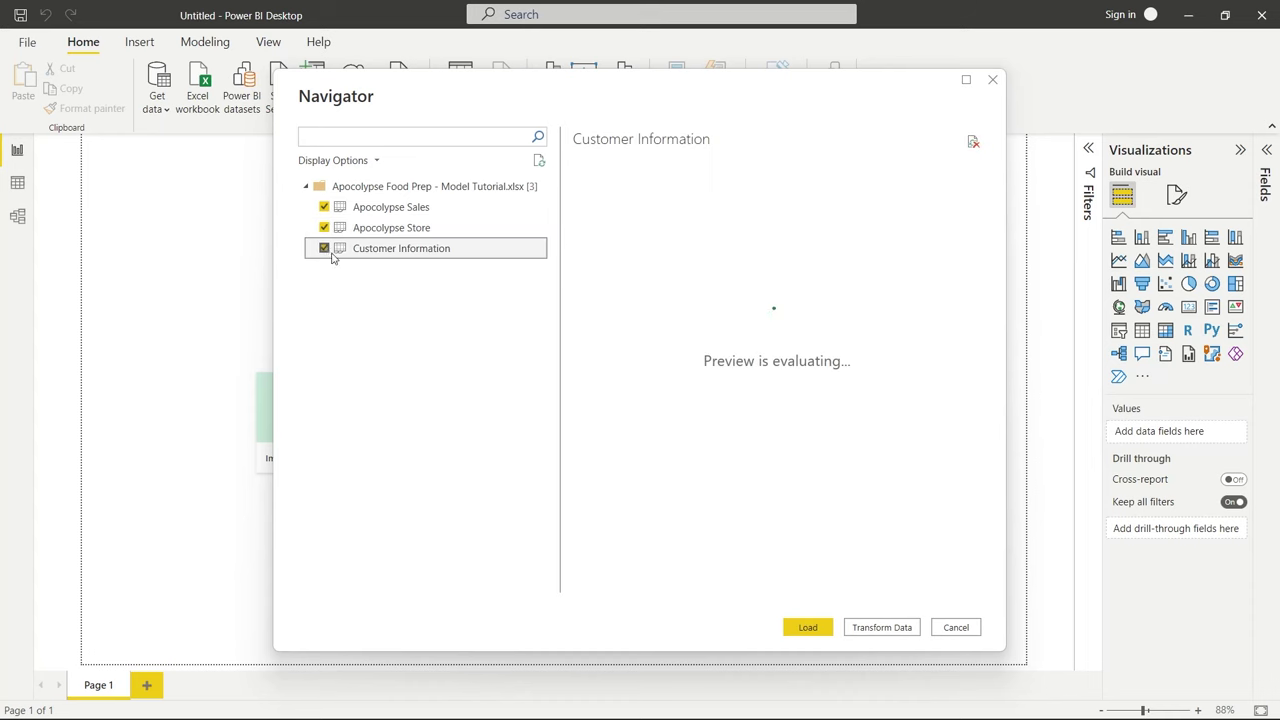
pyautogui.click(808, 627)
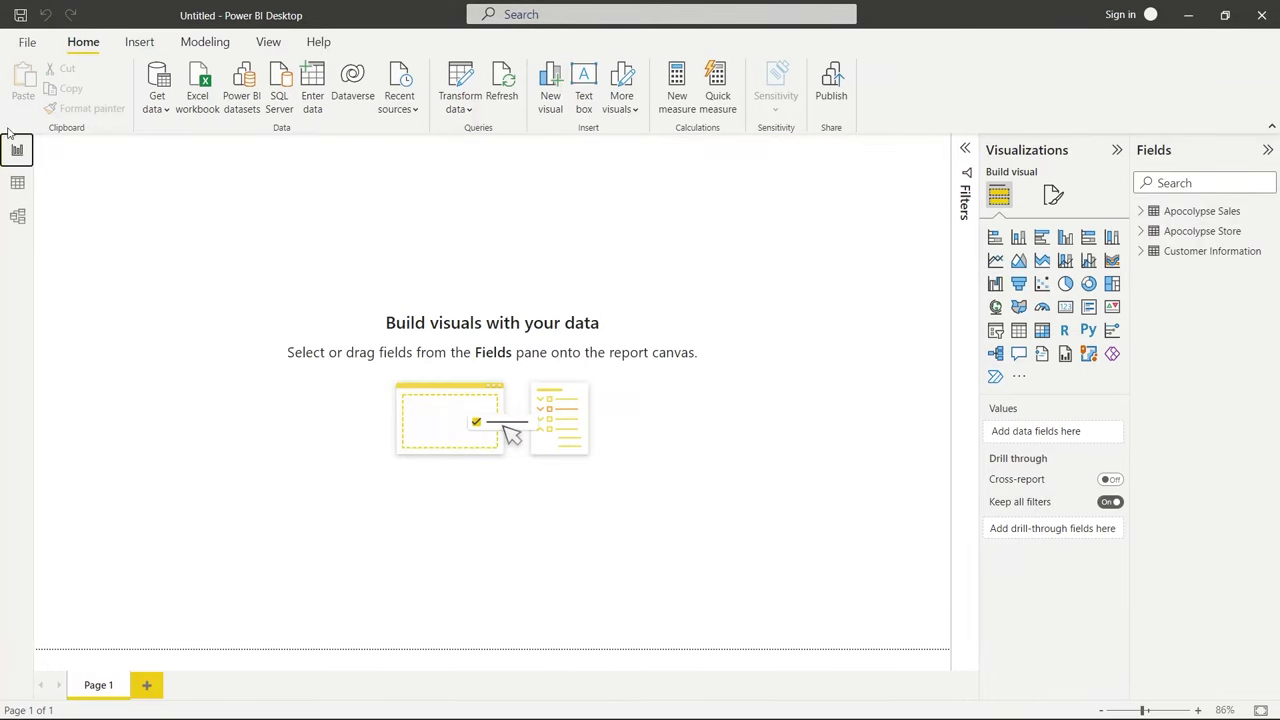
# Step: Arrange the Customer Information, Apocolypse Sales and Apocolypse Store tables side by side in the model view
pyautogui.click(19, 217)
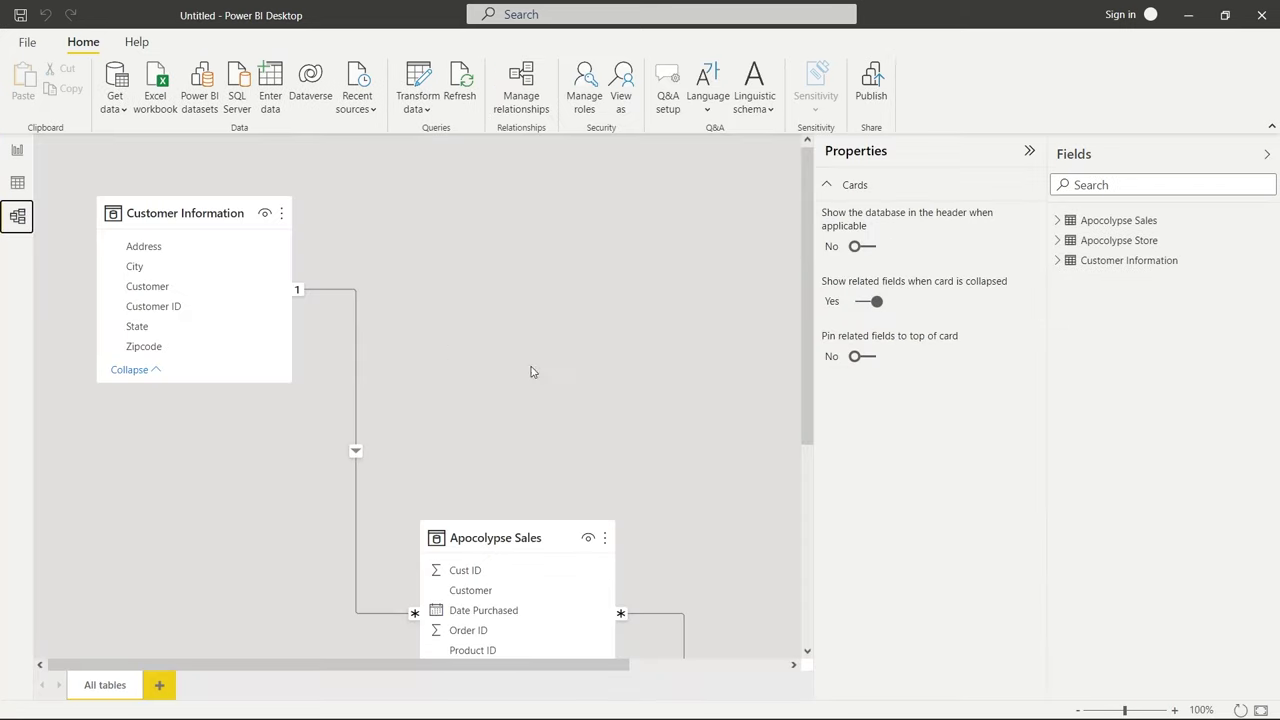
pyautogui.moveTo(815, 388); pyautogui.dragTo(920, 388)
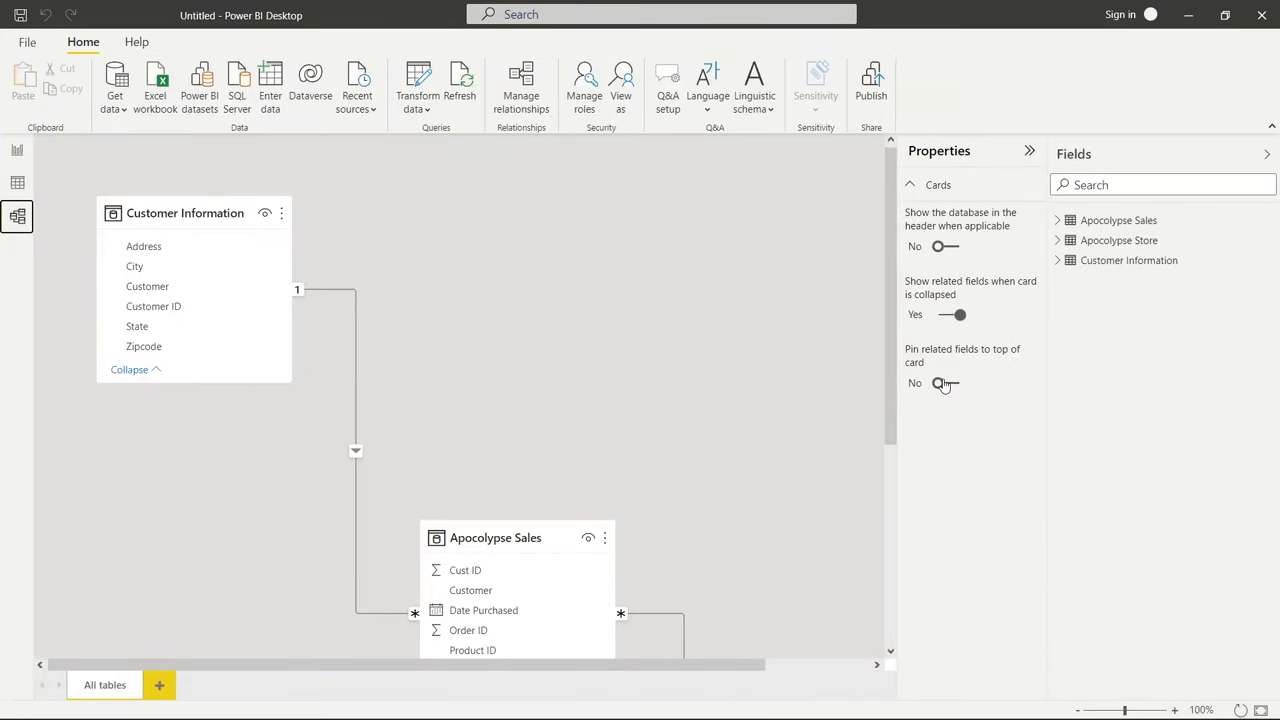
pyautogui.click(1079, 711)
pyautogui.click(1079, 711)
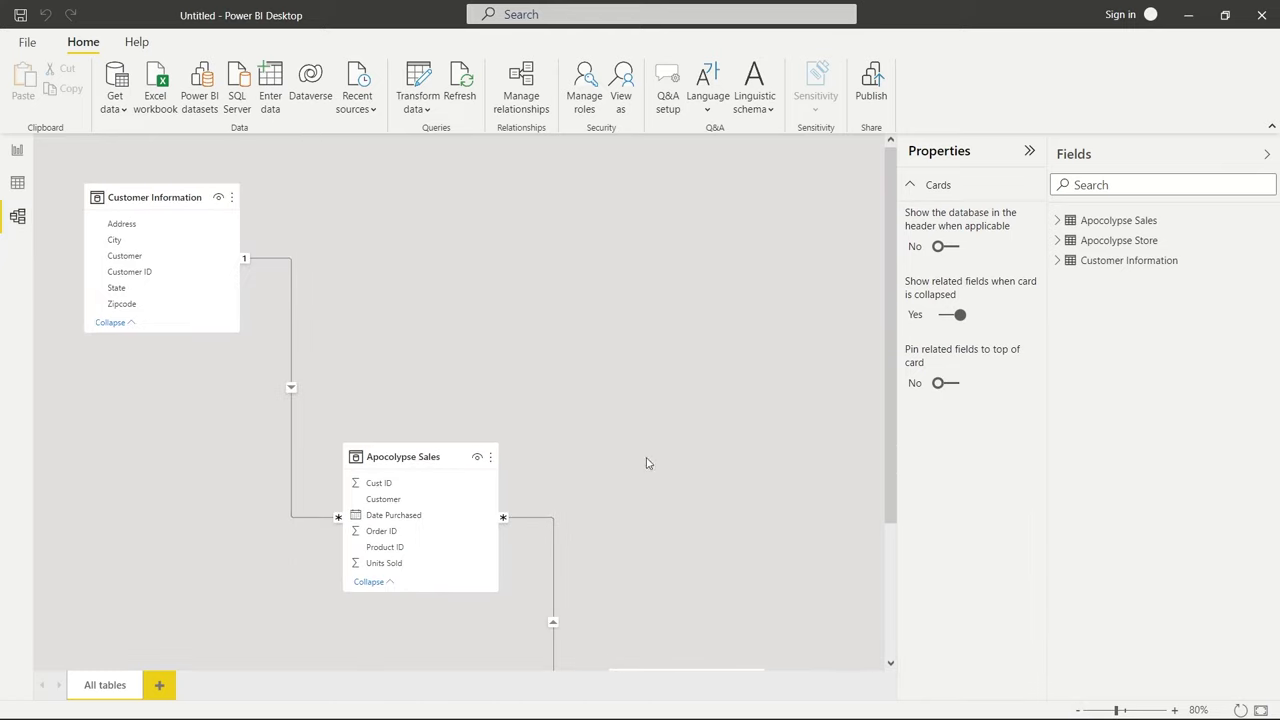
pyautogui.moveTo(448, 448); pyautogui.dragTo(457, 209)
pyautogui.scroll(-3, 606, 530)
pyautogui.moveTo(722, 606); pyautogui.dragTo(735, 215)
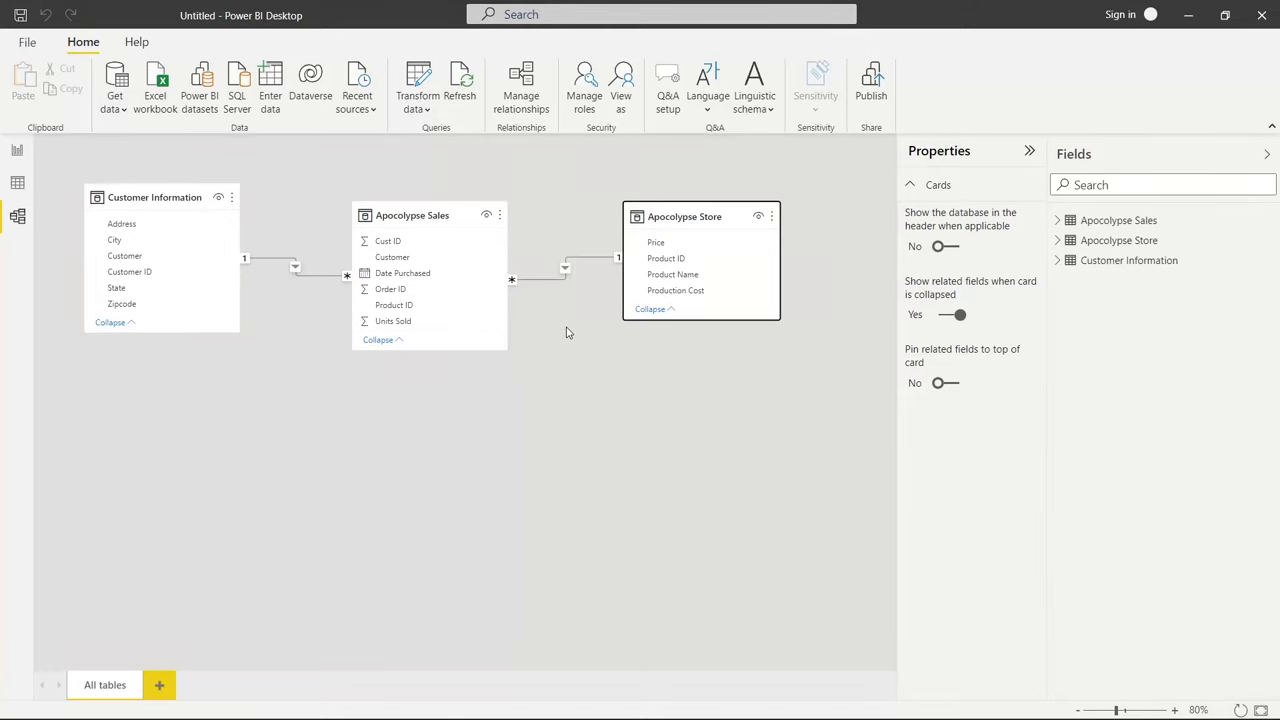
# Step: Change the relationship between Apocolypse Sales and Customer Information to match Cust ID with Customer ID
pyautogui.doubleClick(323, 281)
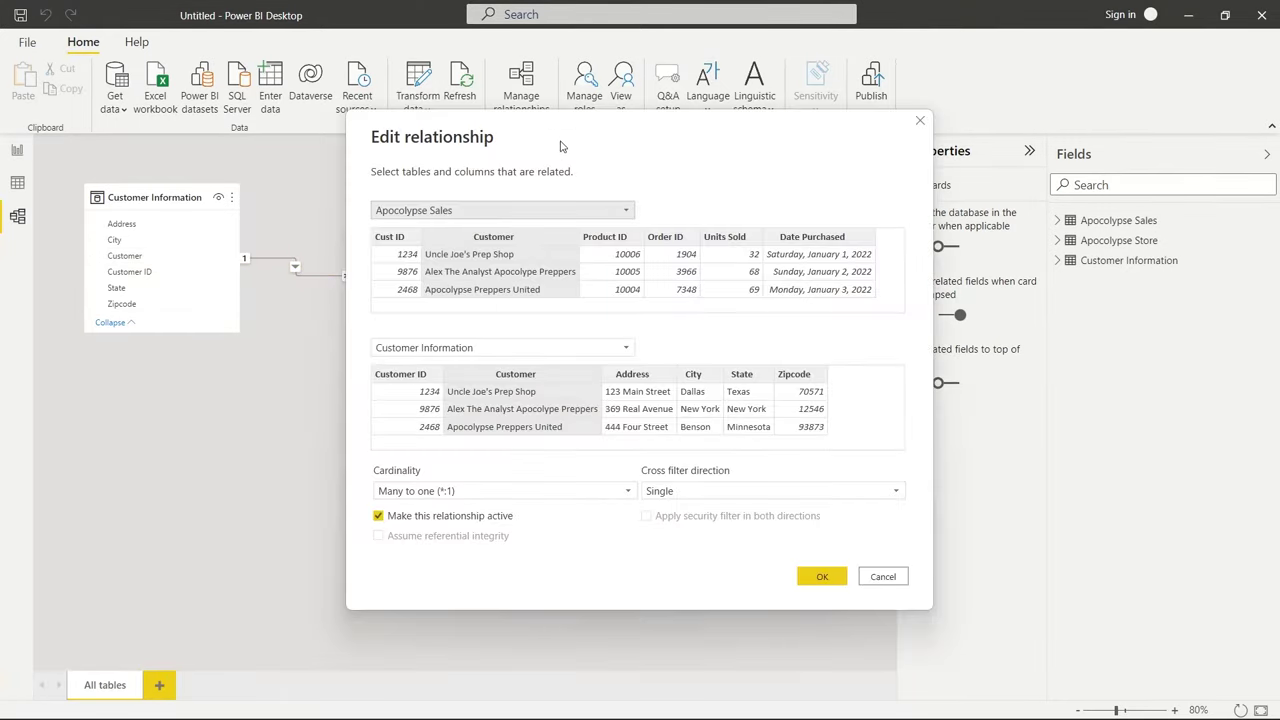
pyautogui.moveTo(556, 127); pyautogui.dragTo(711, 124)
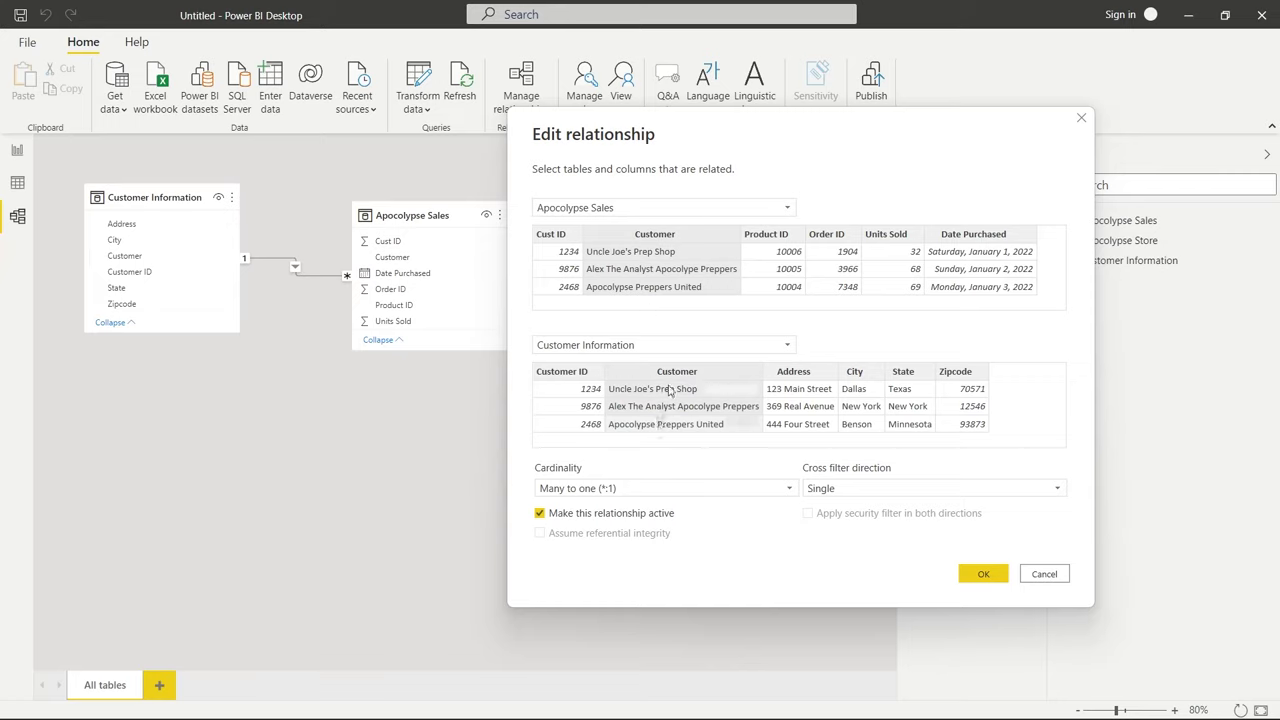
pyautogui.click(573, 238)
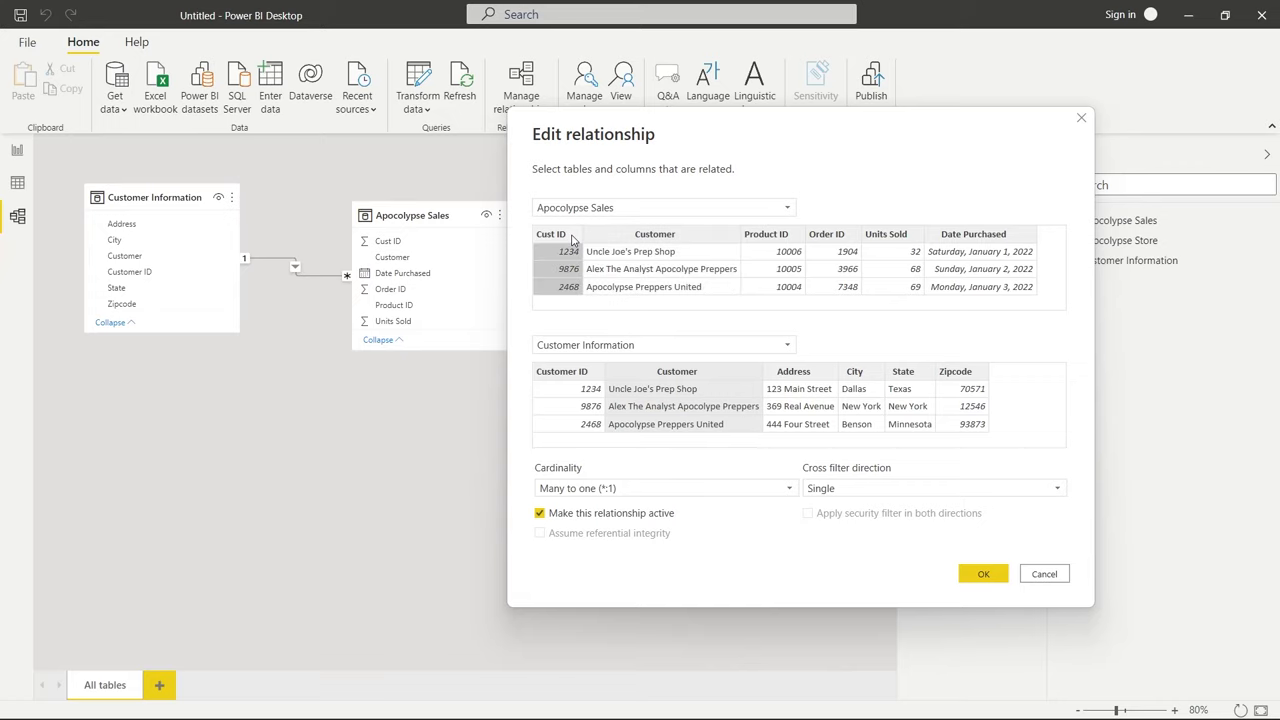
pyautogui.click(586, 377)
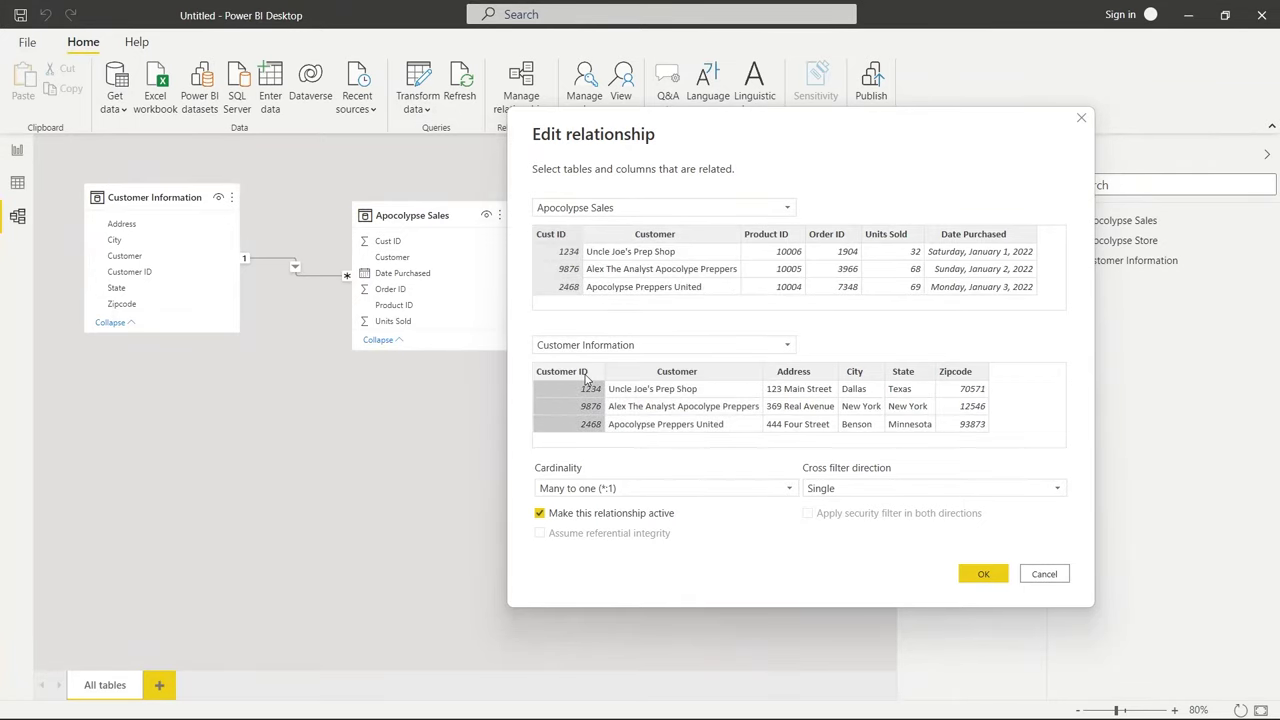
pyautogui.click(985, 575)
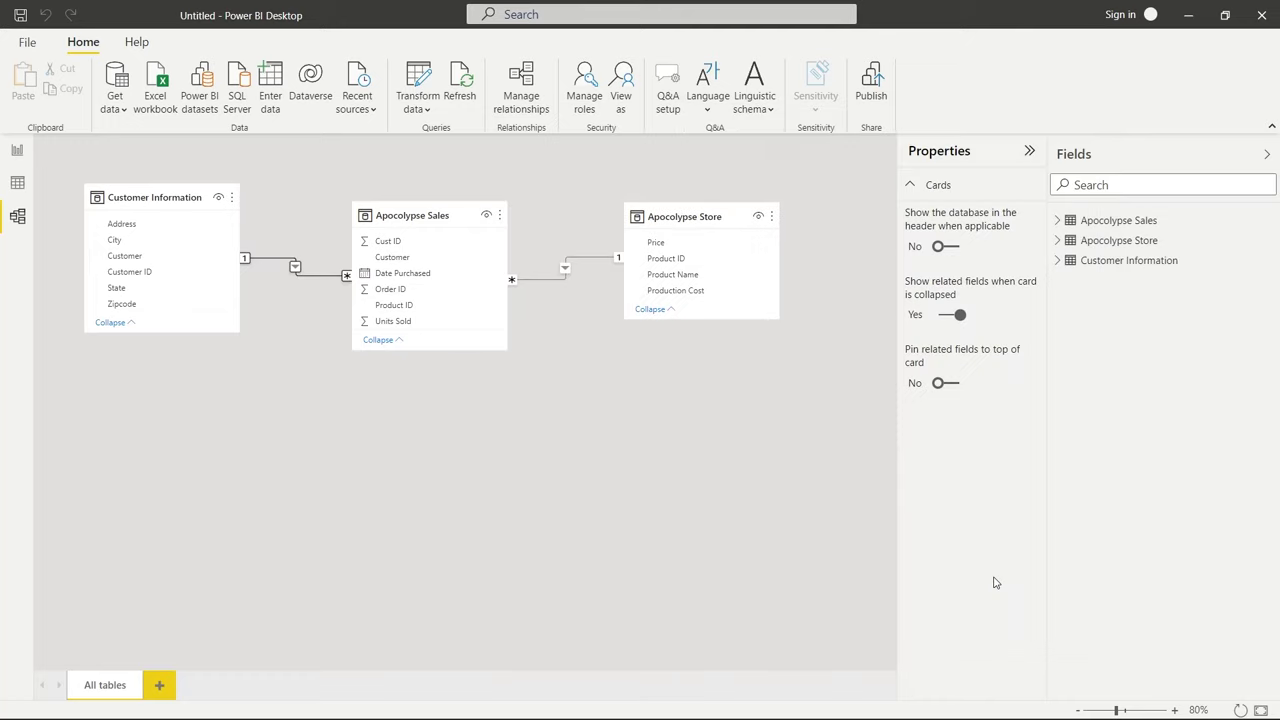
# Step: Examine the relationship between Apocolypse Sales and Customer Information, including the available cardinality options
pyautogui.doubleClick(323, 275)
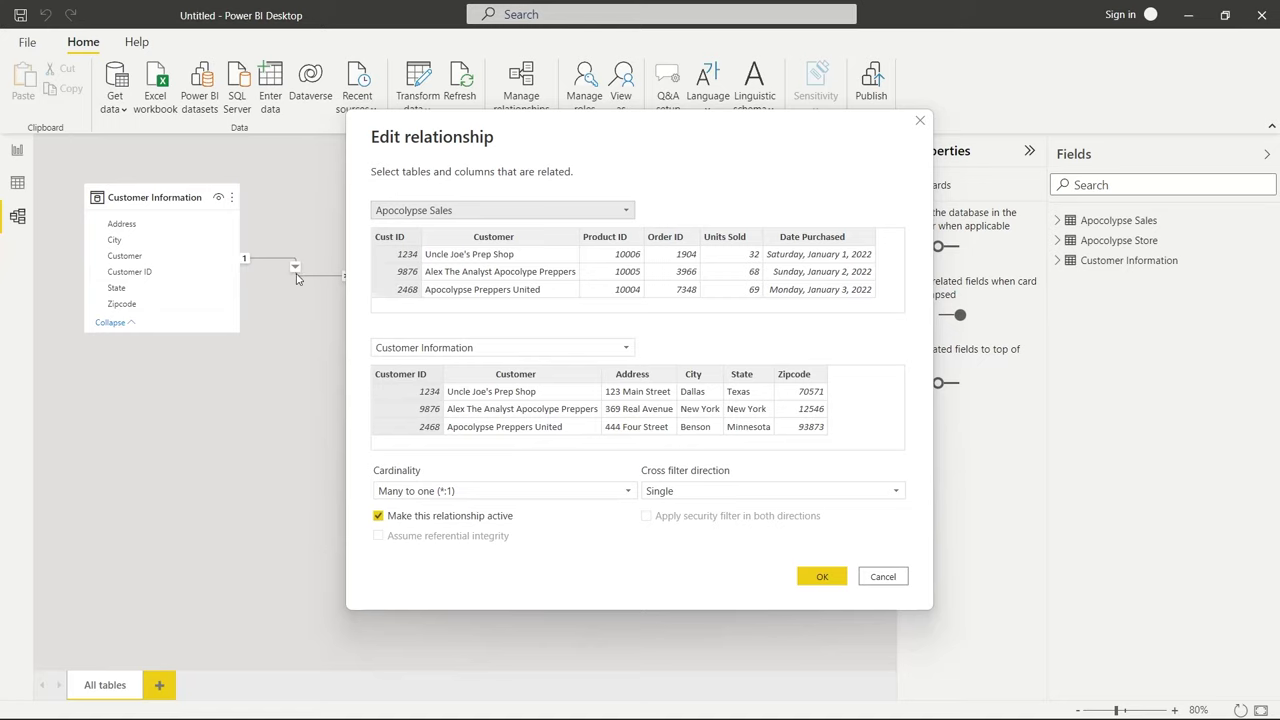
pyautogui.click(920, 120)
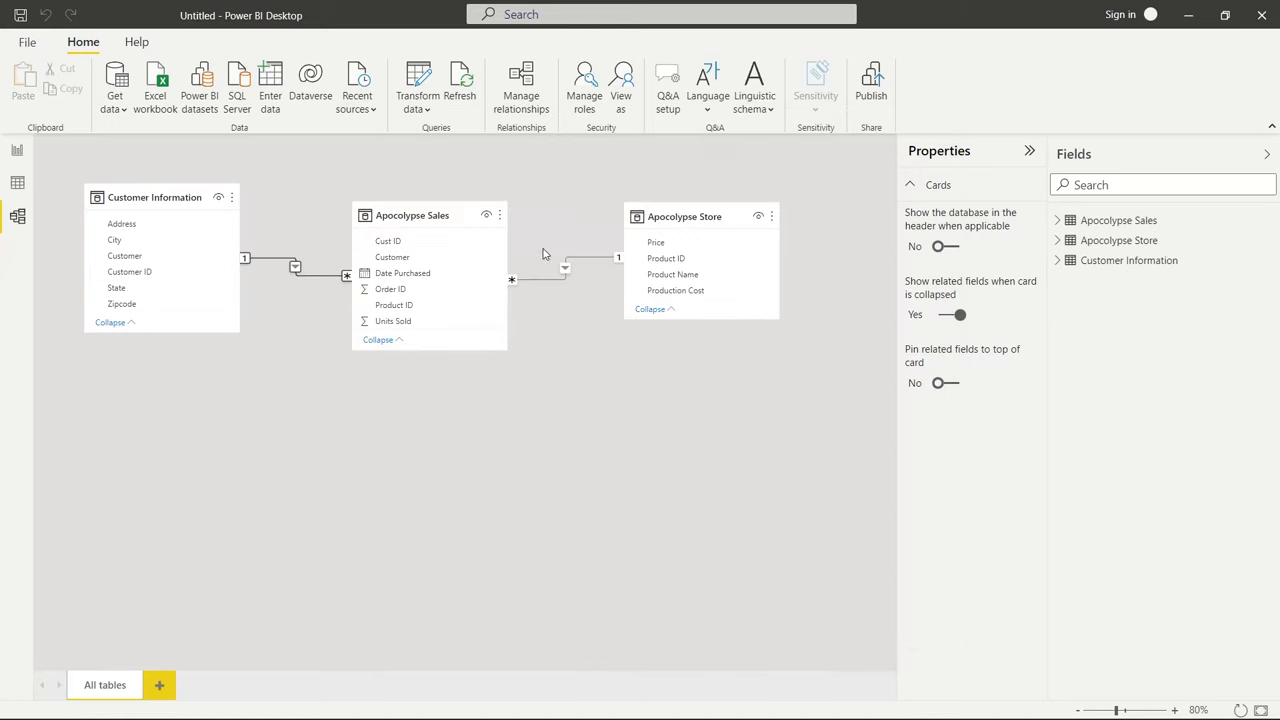
pyautogui.doubleClick(320, 281)
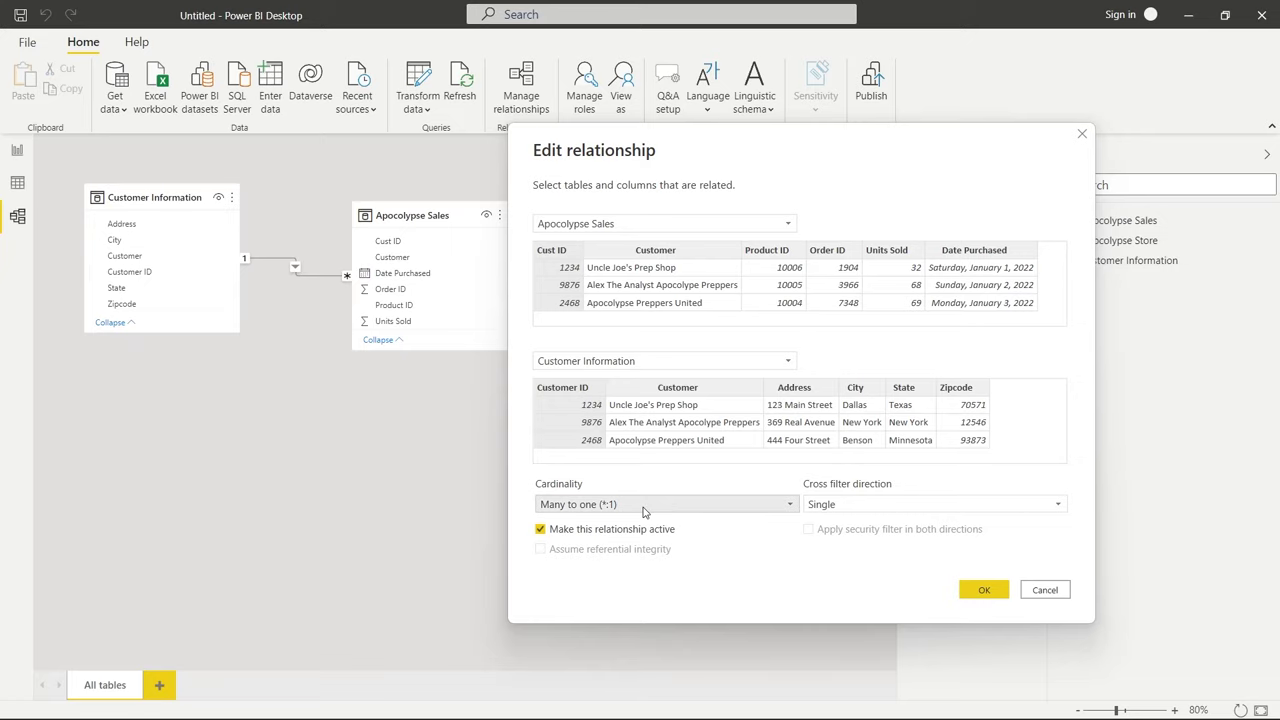
pyautogui.click(719, 504)
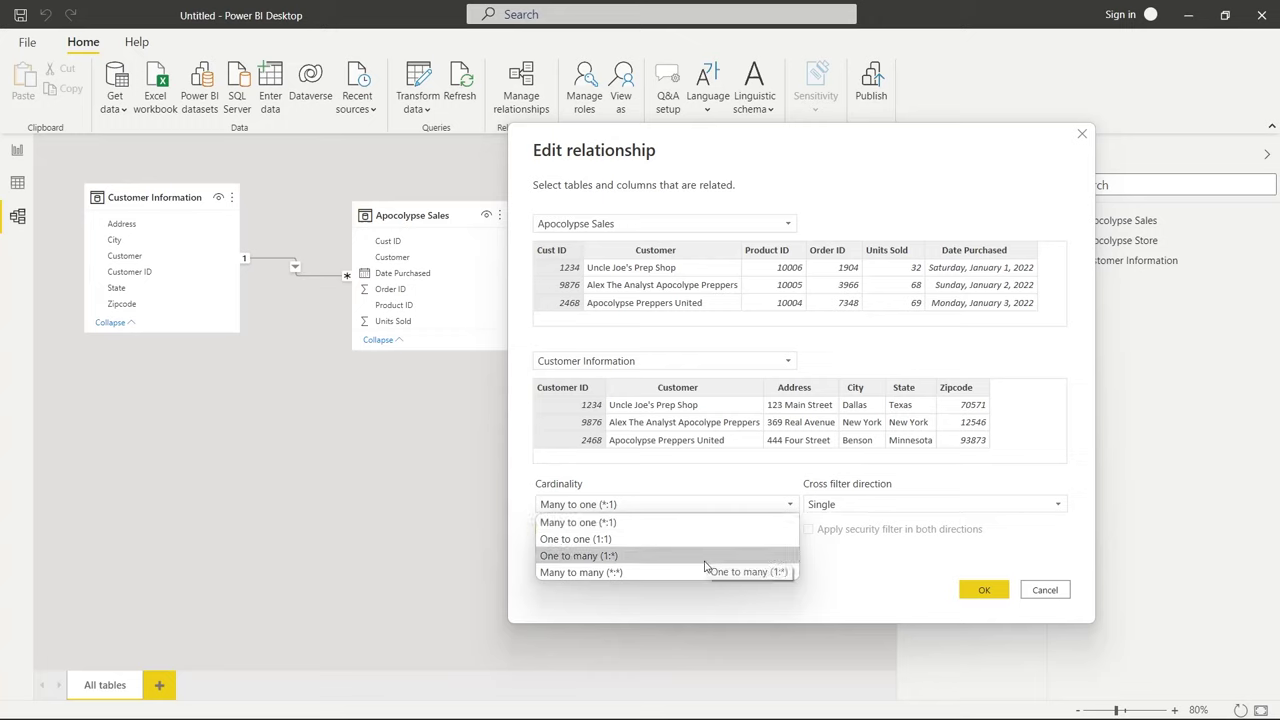
pyautogui.click(818, 195)
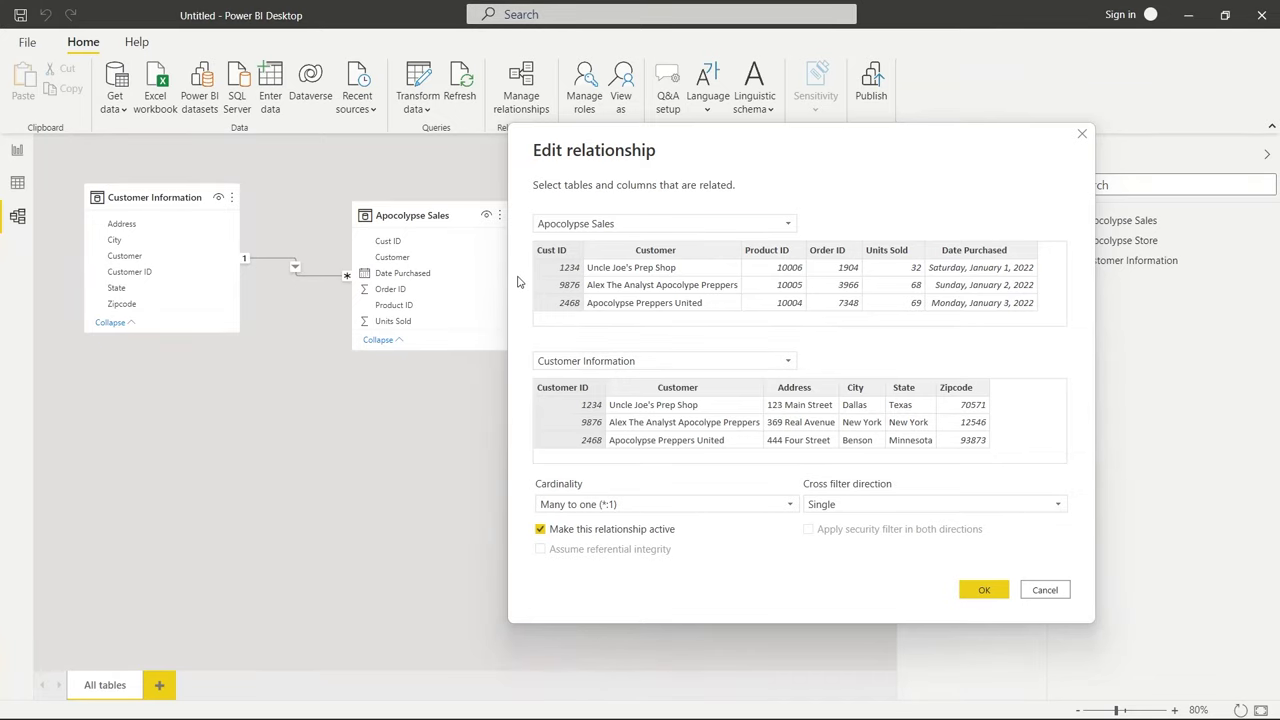
# Step: Swap the relationship's table order, putting Customer Information first and Apocolypse Sales second, matched on the Cust ID column
pyautogui.click(676, 226)
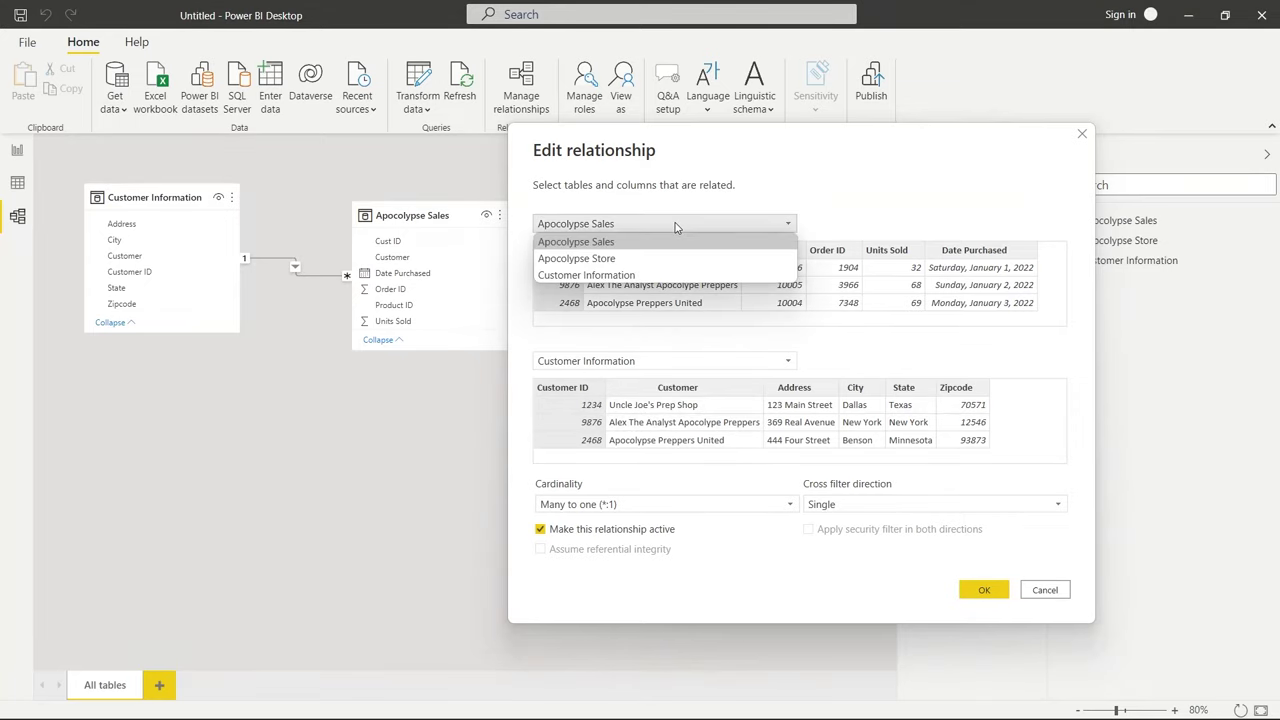
pyautogui.click(662, 276)
pyautogui.click(646, 360)
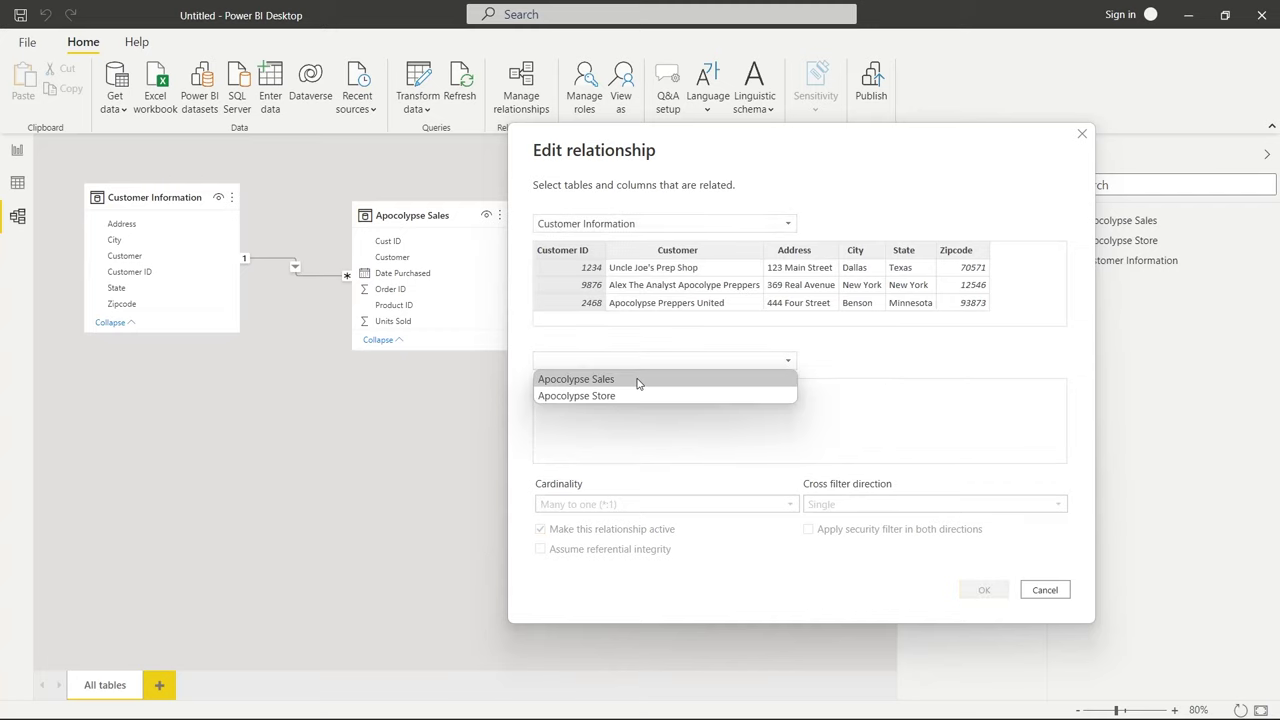
pyautogui.click(638, 383)
pyautogui.click(574, 389)
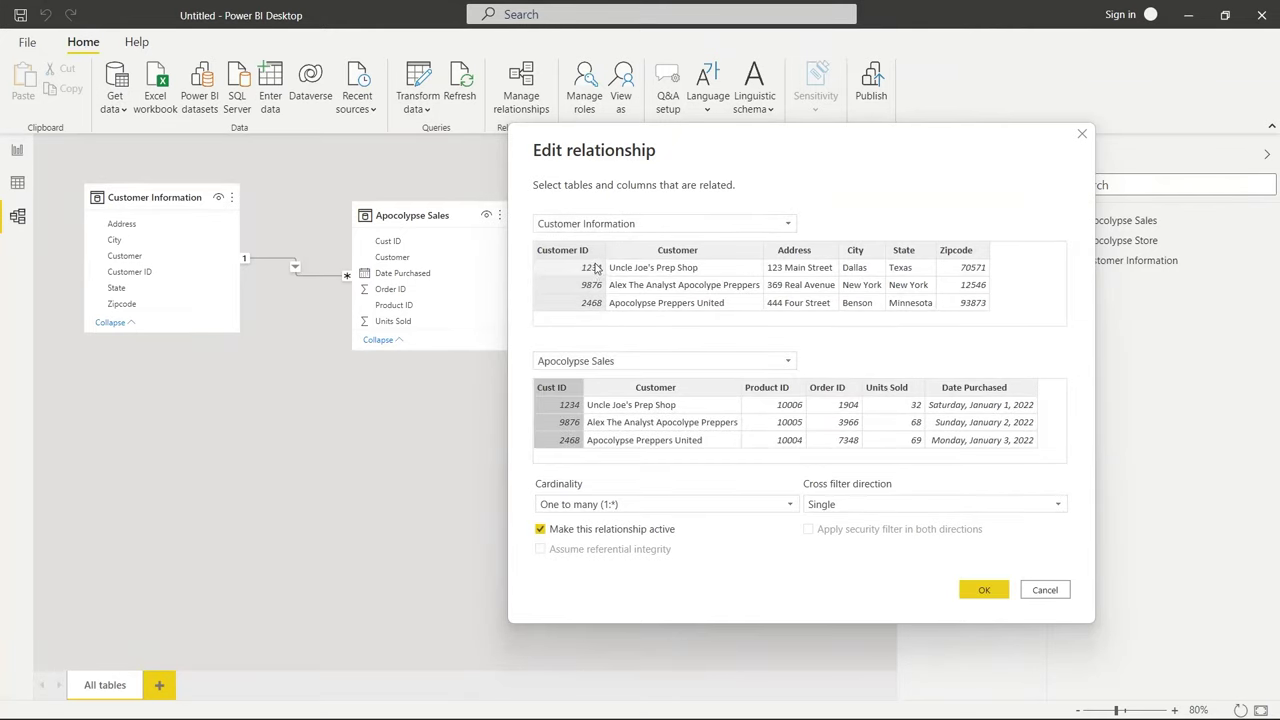
# Step: Set the cross filter direction between Customer Information and Apocolypse Sales to Both and apply the relationship
pyautogui.click(963, 507)
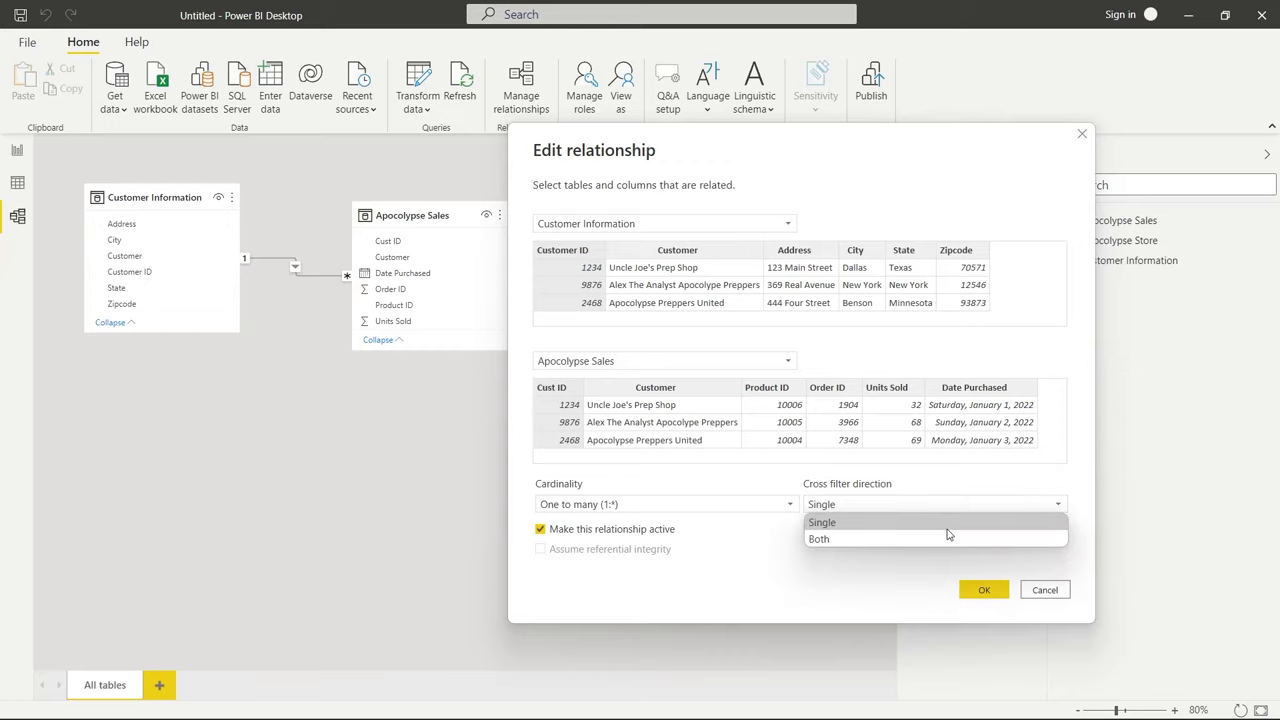
pyautogui.click(945, 539)
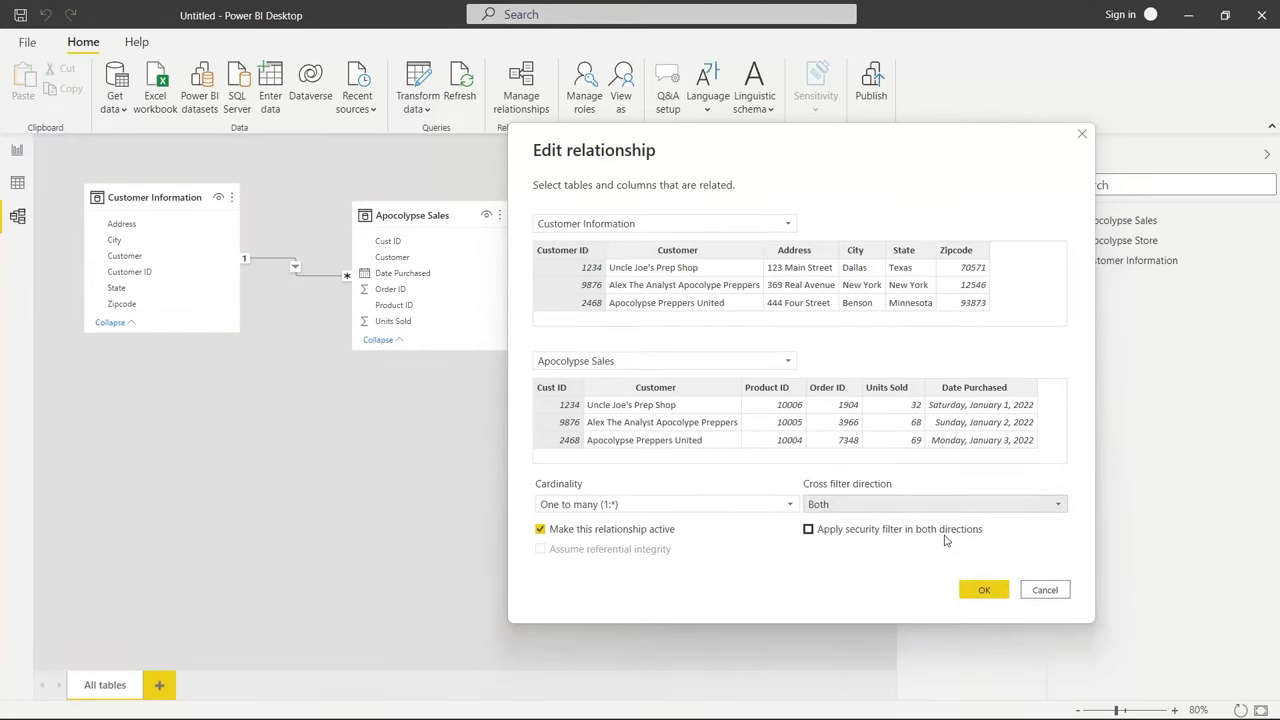
pyautogui.click(984, 590)
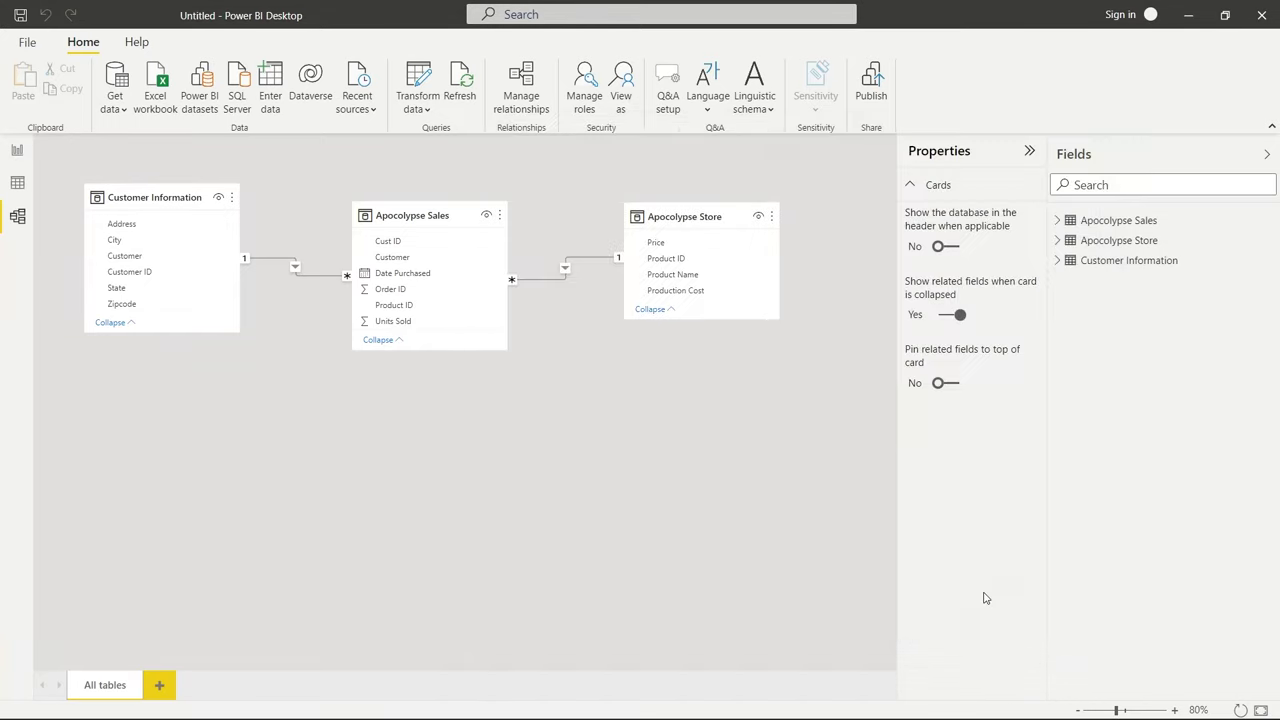
# Step: Set the cross filter direction of the Apocolypse Sales and Customer Information relationship to Single
pyautogui.doubleClick(295, 270)
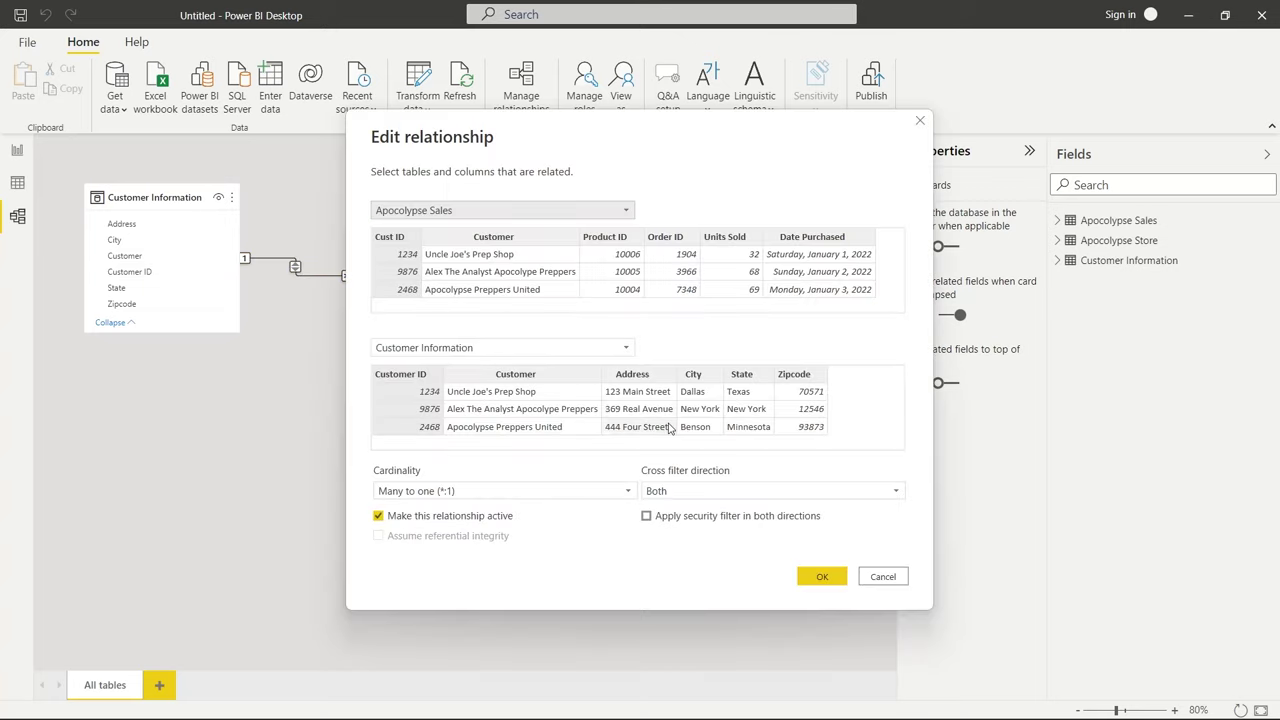
pyautogui.click(770, 491)
pyautogui.click(662, 509)
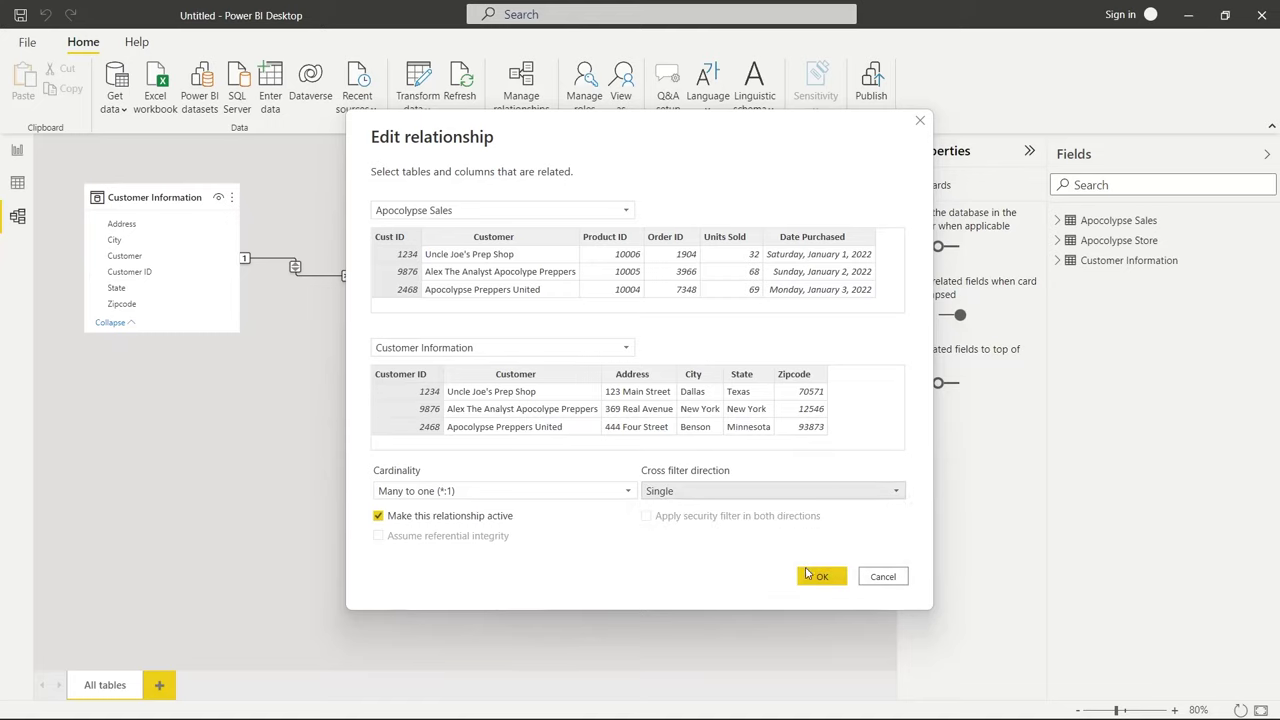
pyautogui.click(808, 573)
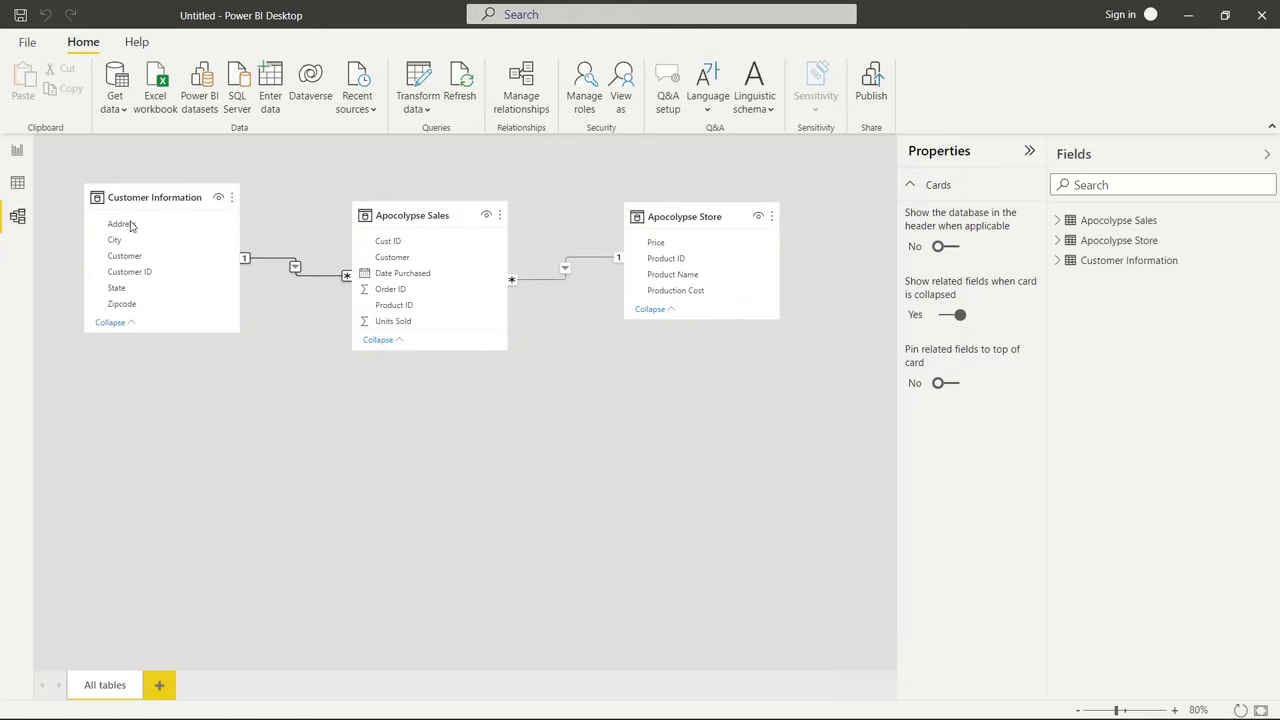
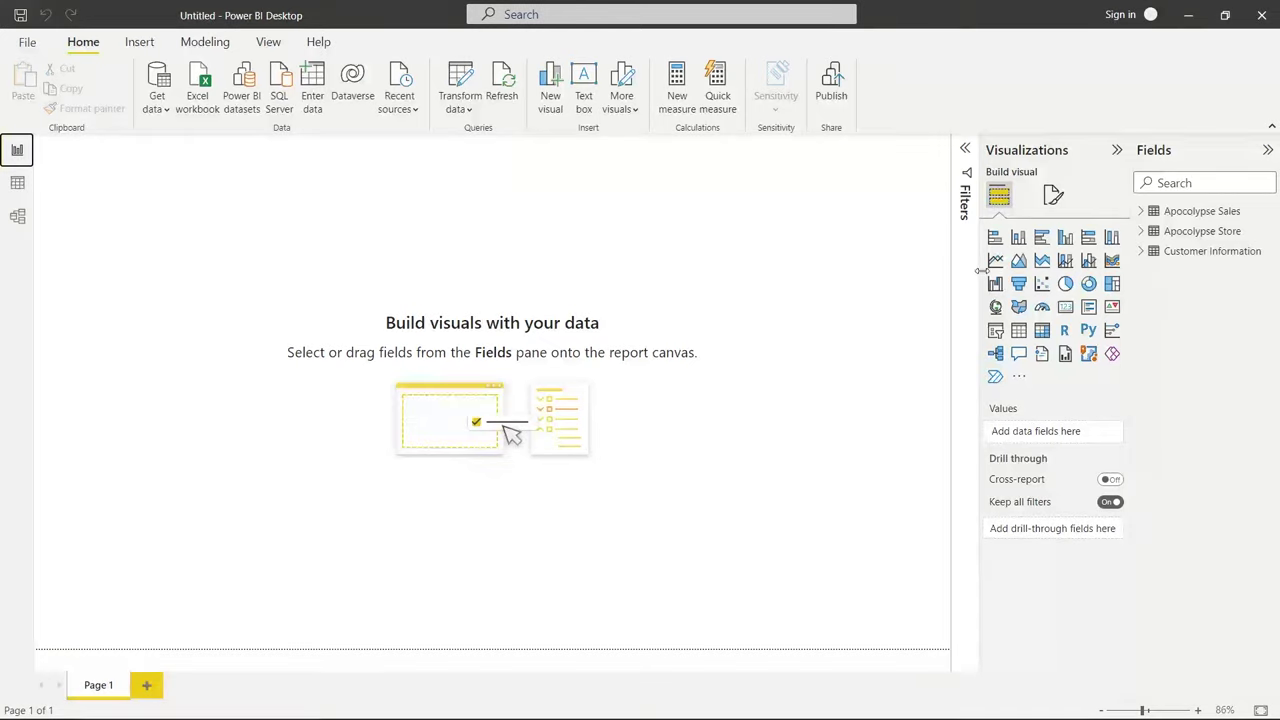
# Step: Add the State field from Customer Information to the report page and show it as a table visual
pyautogui.click(1141, 252)
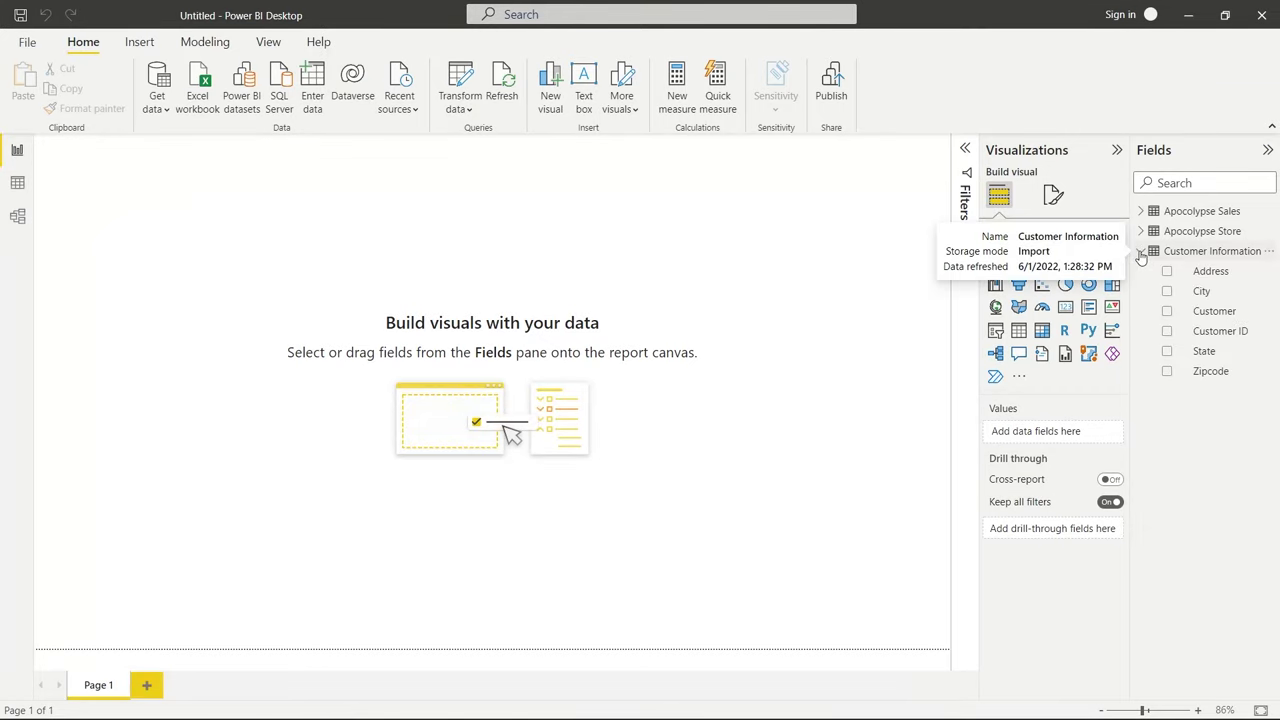
pyautogui.click(1167, 353)
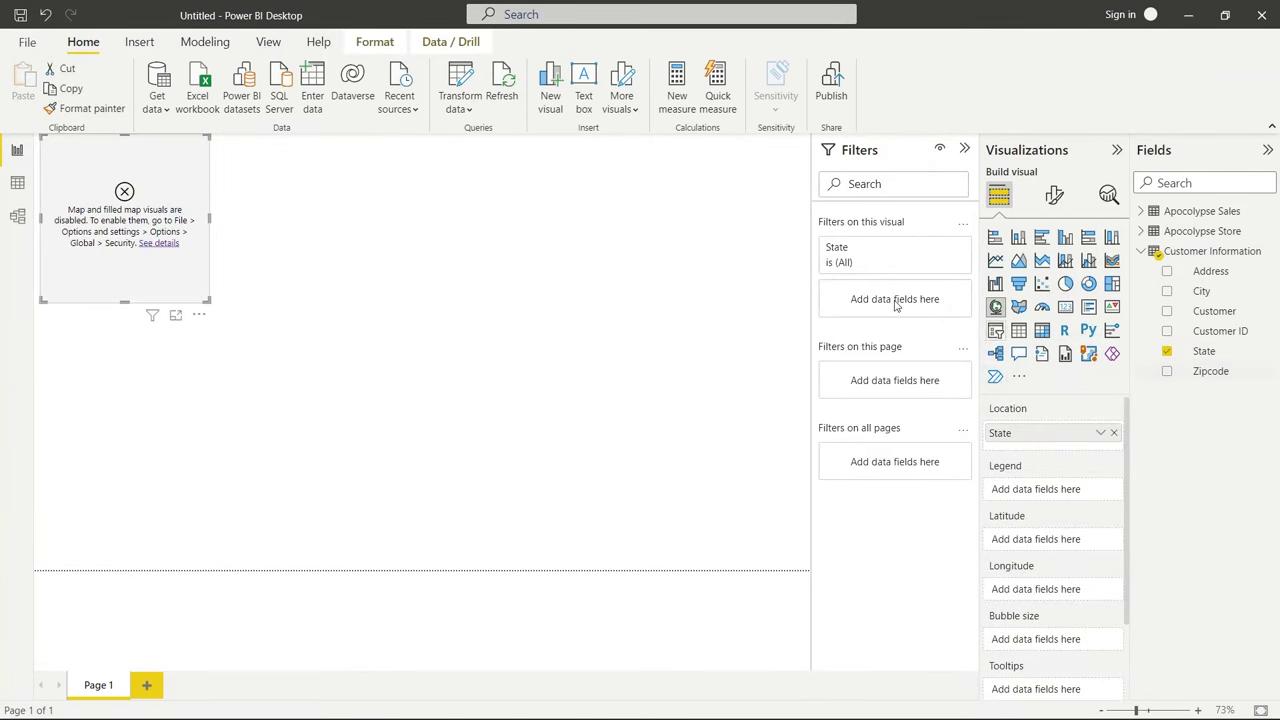
pyautogui.click(1019, 331)
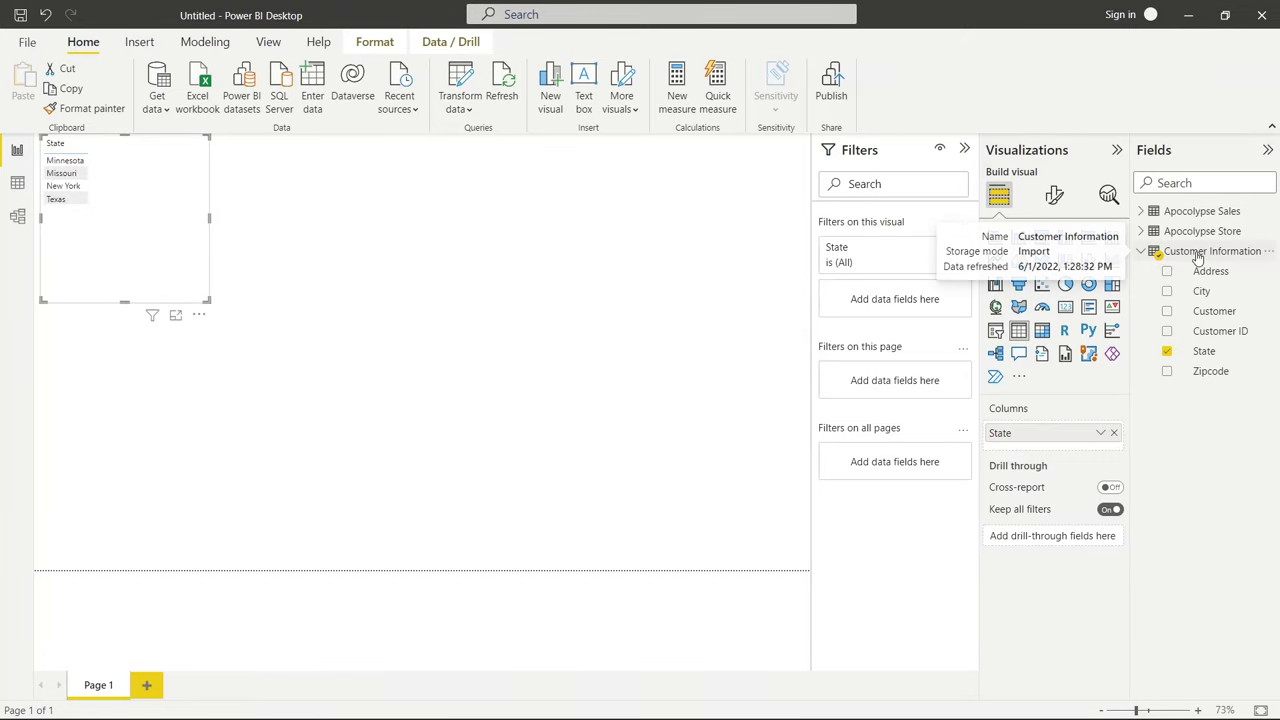
# Step: Create the measure COUNT('Apocolypse Store'[Product ID]) in Apocolypse Store and add it to the State table visual
pyautogui.click(1142, 233)
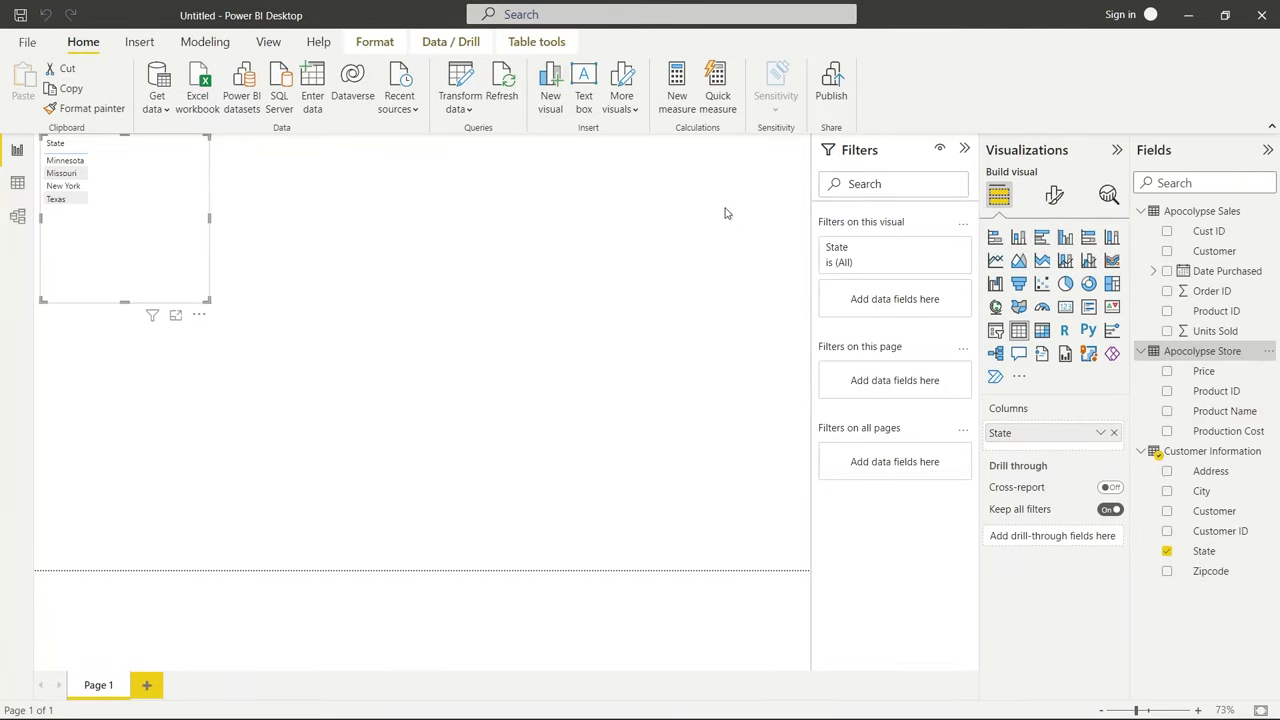
pyautogui.click(677, 88)
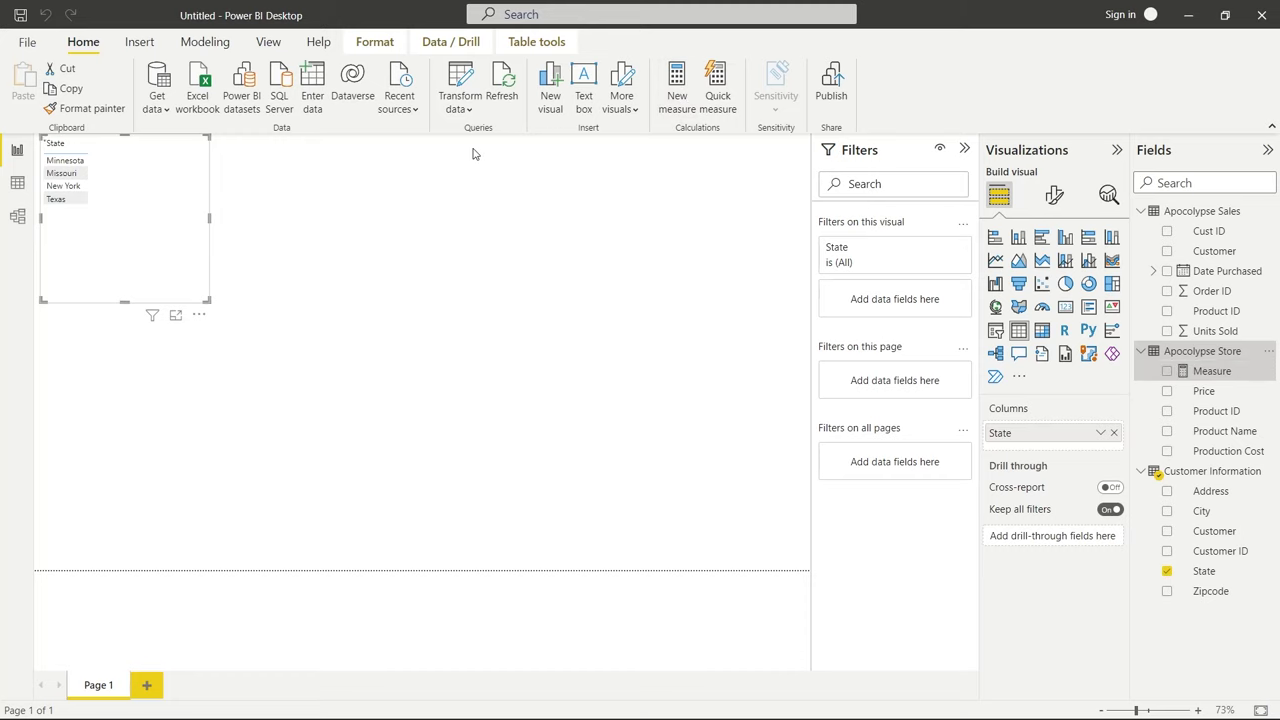
pyautogui.write('Count')
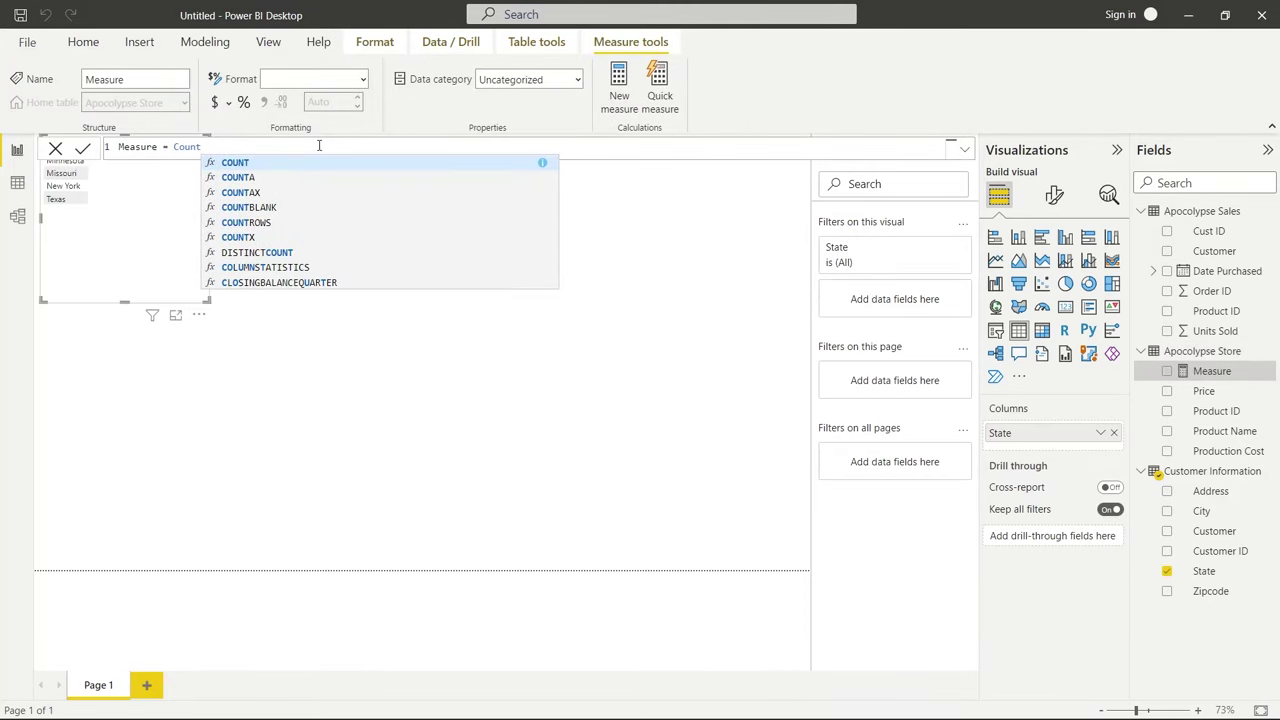
pyautogui.press('Tab')
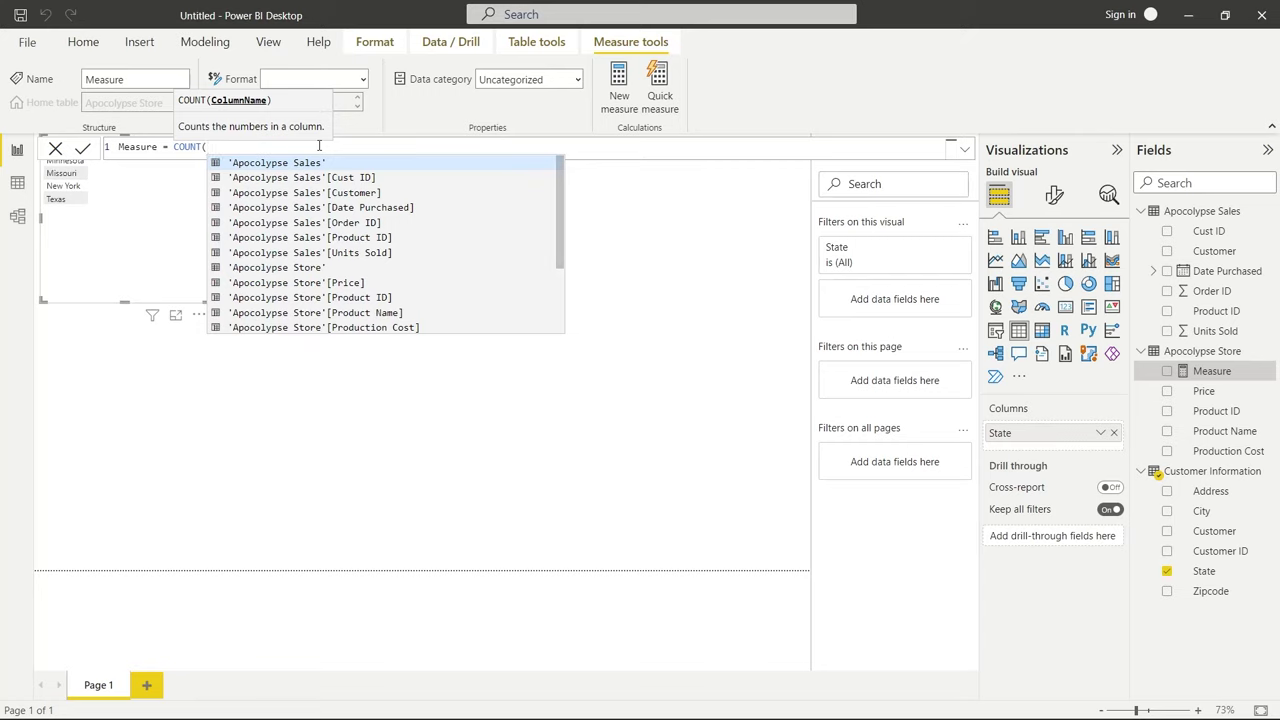
pyautogui.click(340, 297)
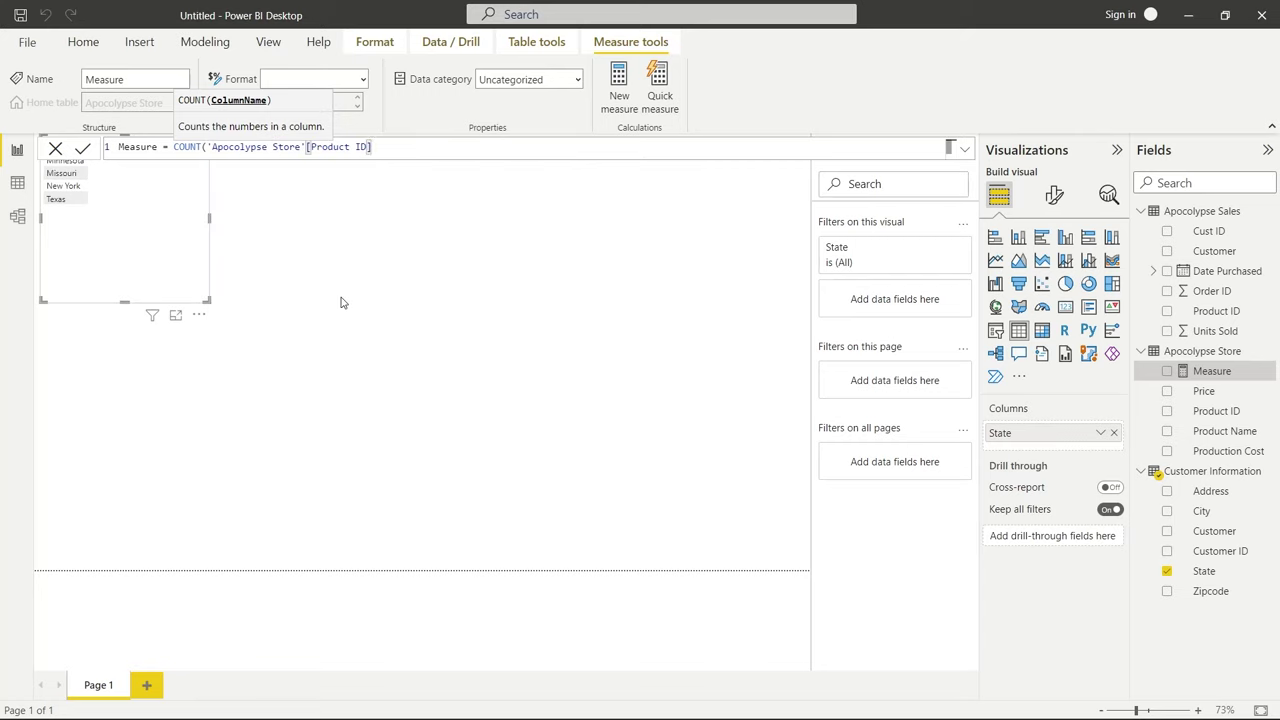
pyautogui.write(')')
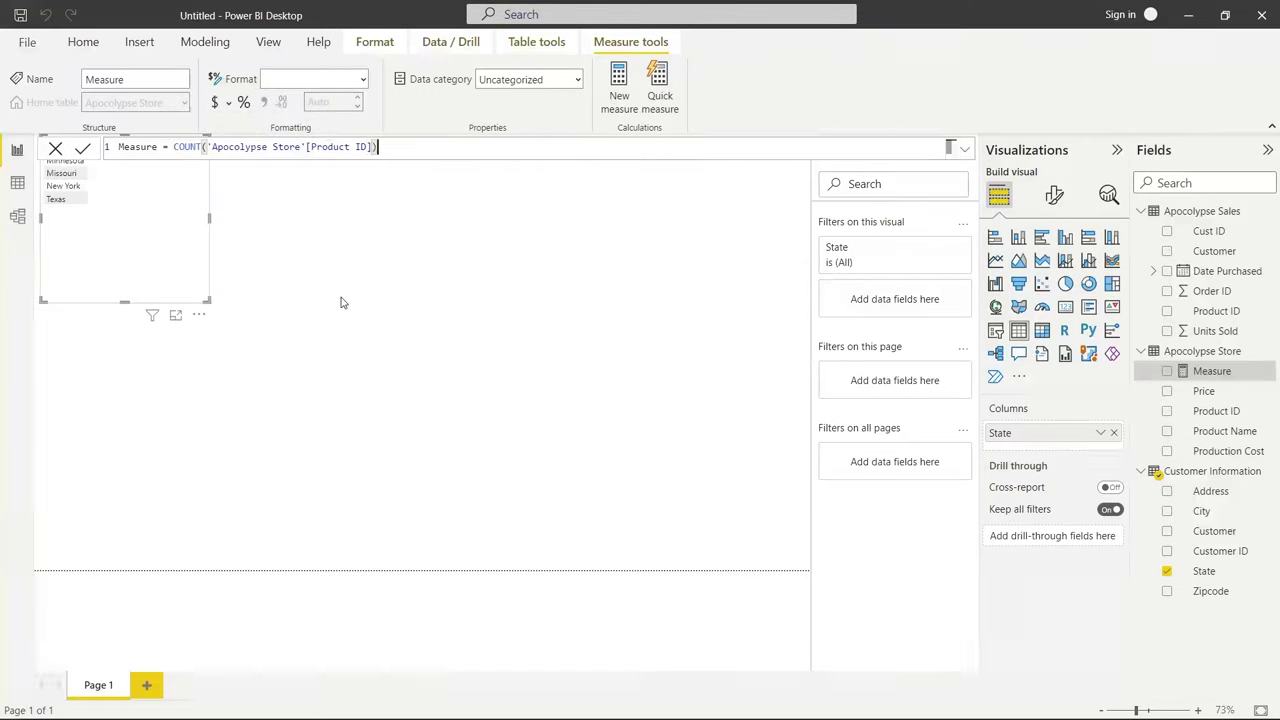
pyautogui.click(82, 152)
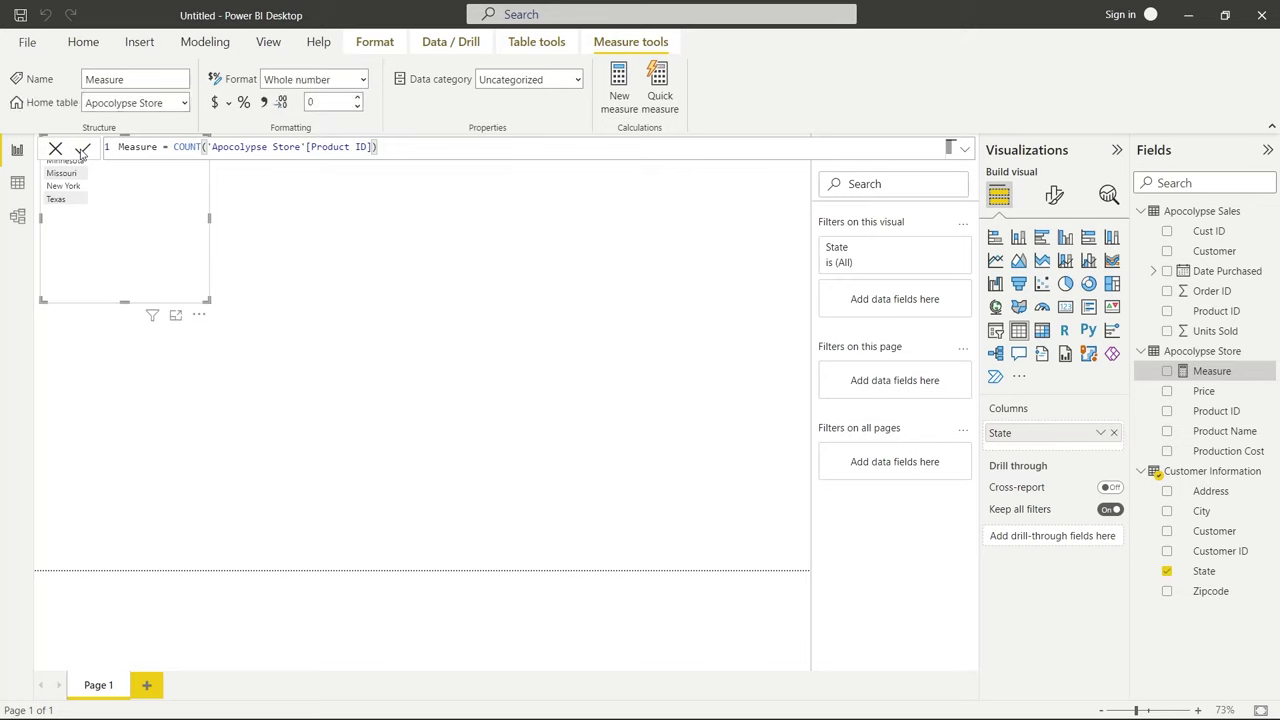
pyautogui.click(1167, 371)
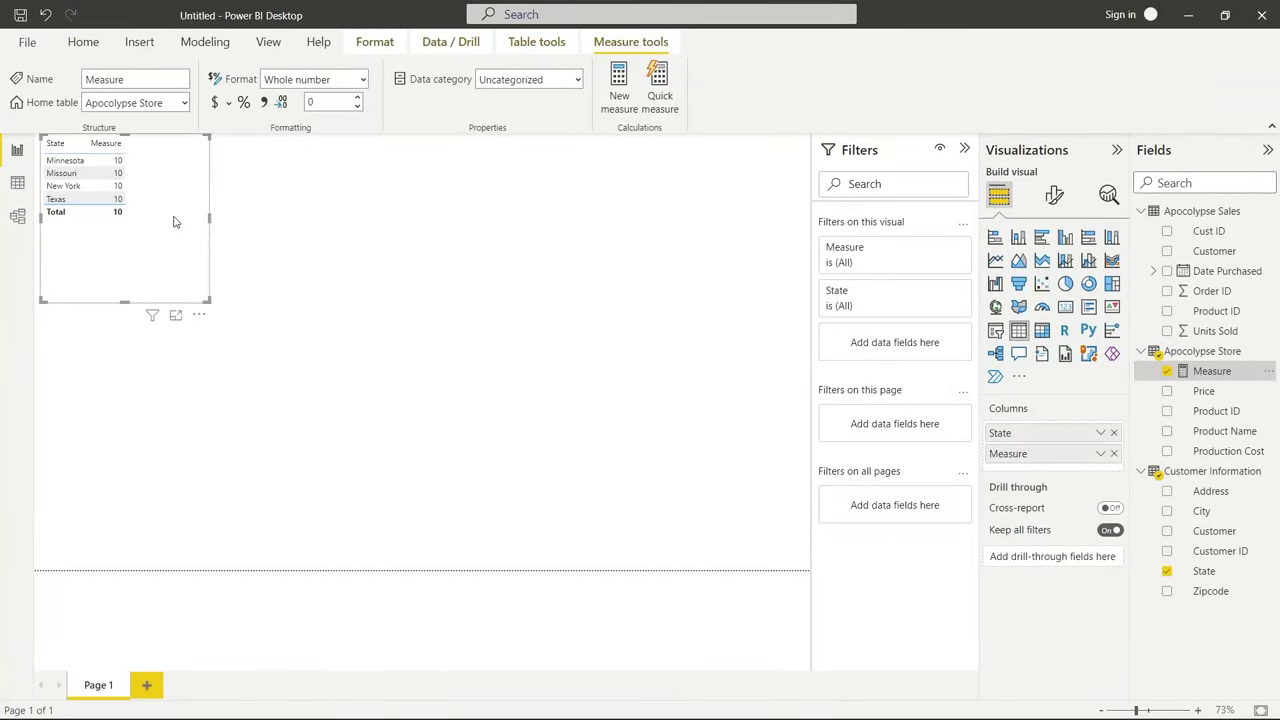
# Step: In the data model, set the cross filter direction between Apocolypse Sales and Apocolypse Store to Both
pyautogui.click(17, 216)
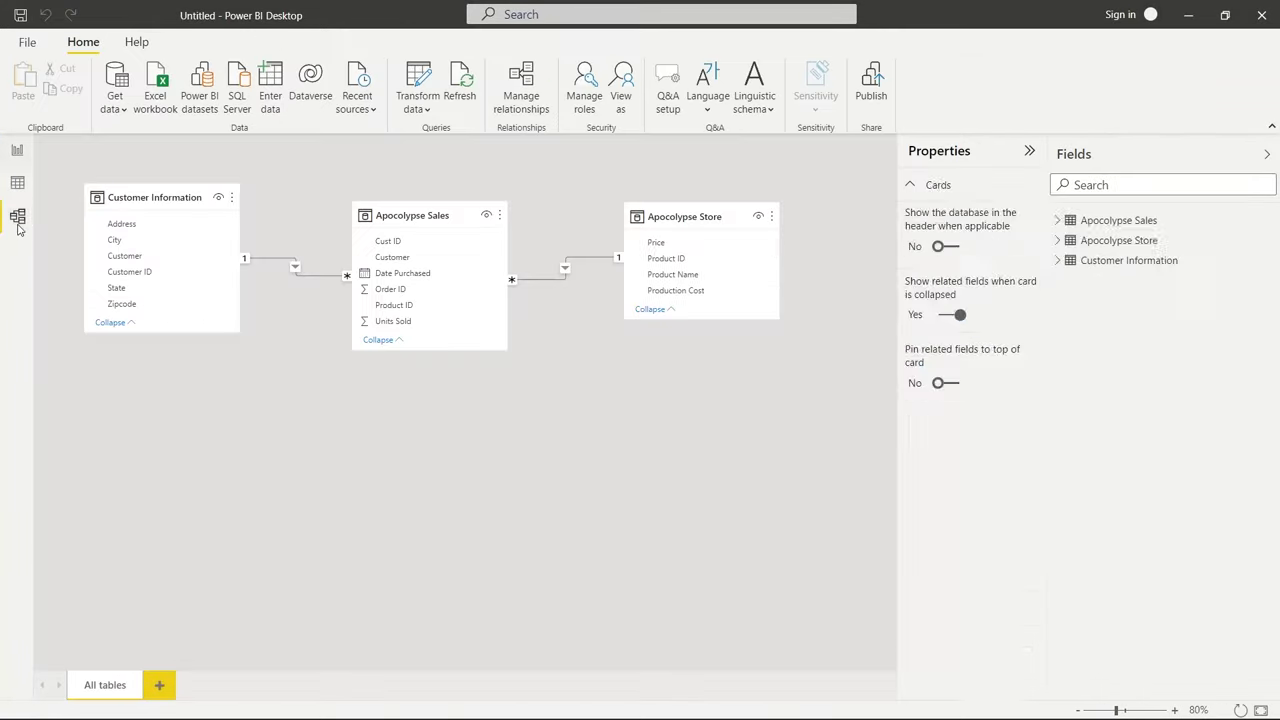
pyautogui.doubleClick(565, 272)
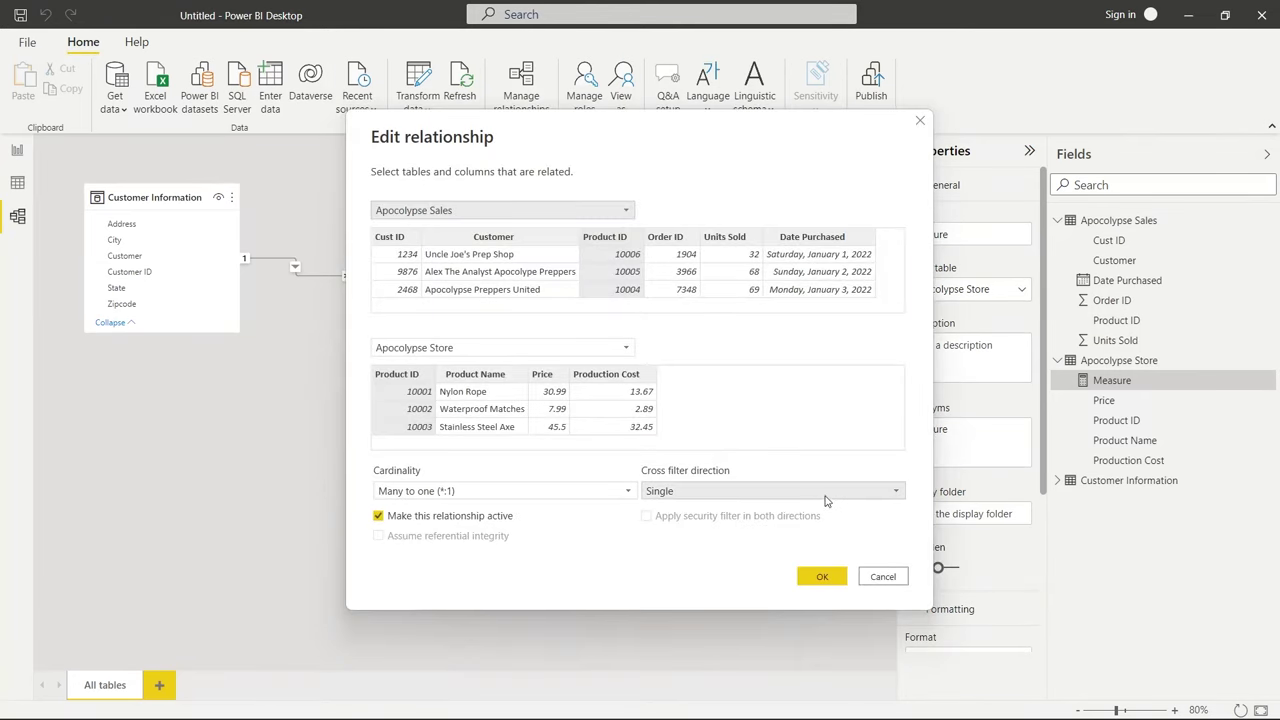
pyautogui.click(826, 491)
pyautogui.click(817, 526)
pyautogui.click(821, 576)
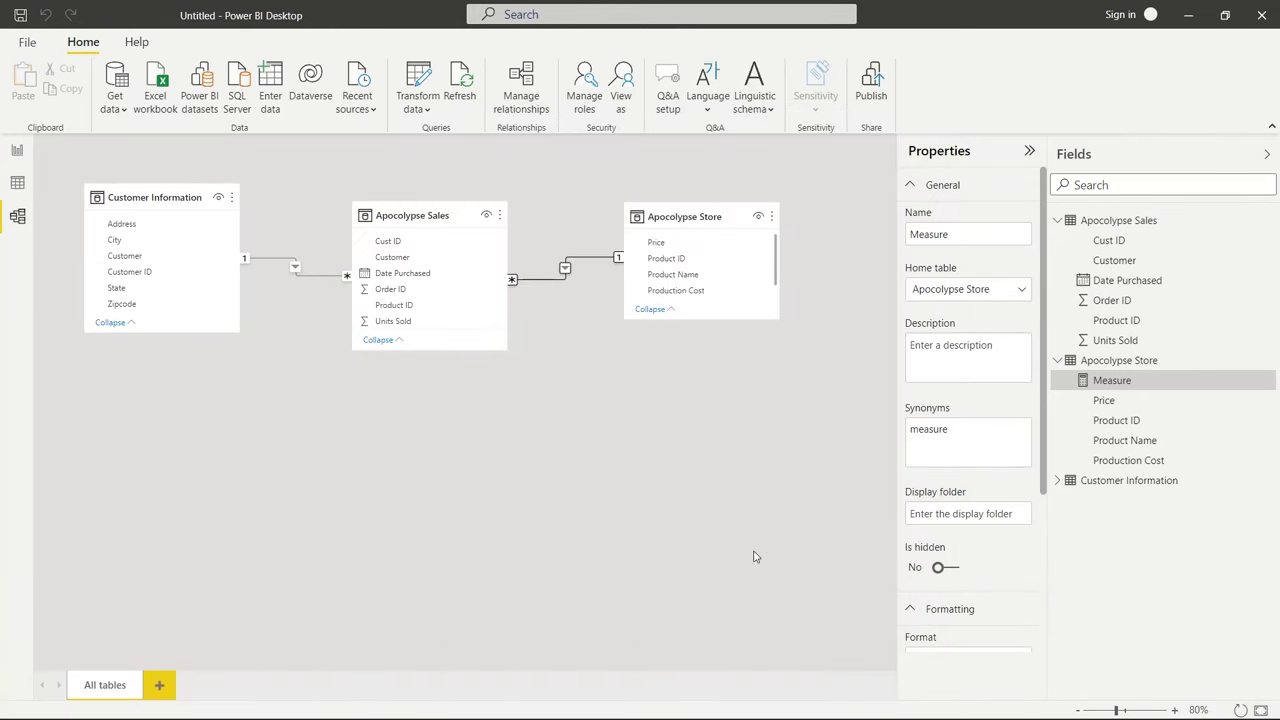
# Step: Set the cross filter direction between Apocolypse Sales and Customer Information to Both, and check the State table in the report
pyautogui.doubleClick(323, 277)
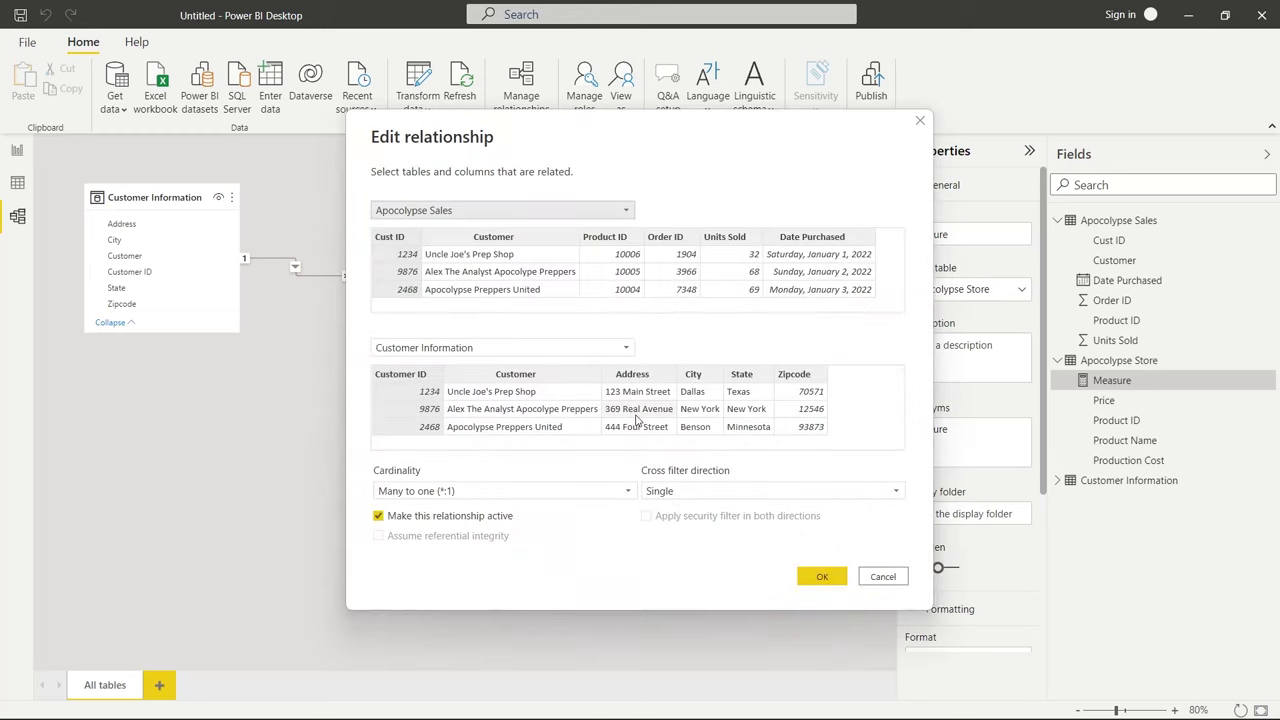
pyautogui.click(720, 492)
pyautogui.click(723, 528)
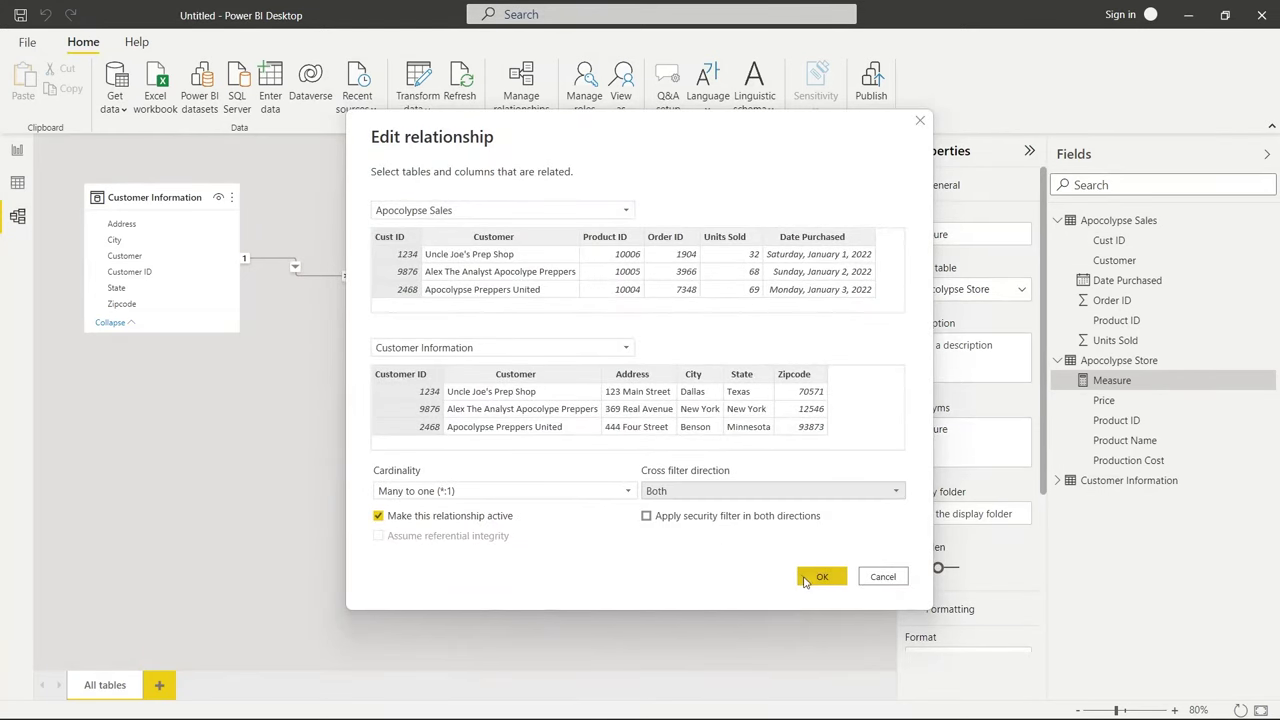
pyautogui.click(821, 577)
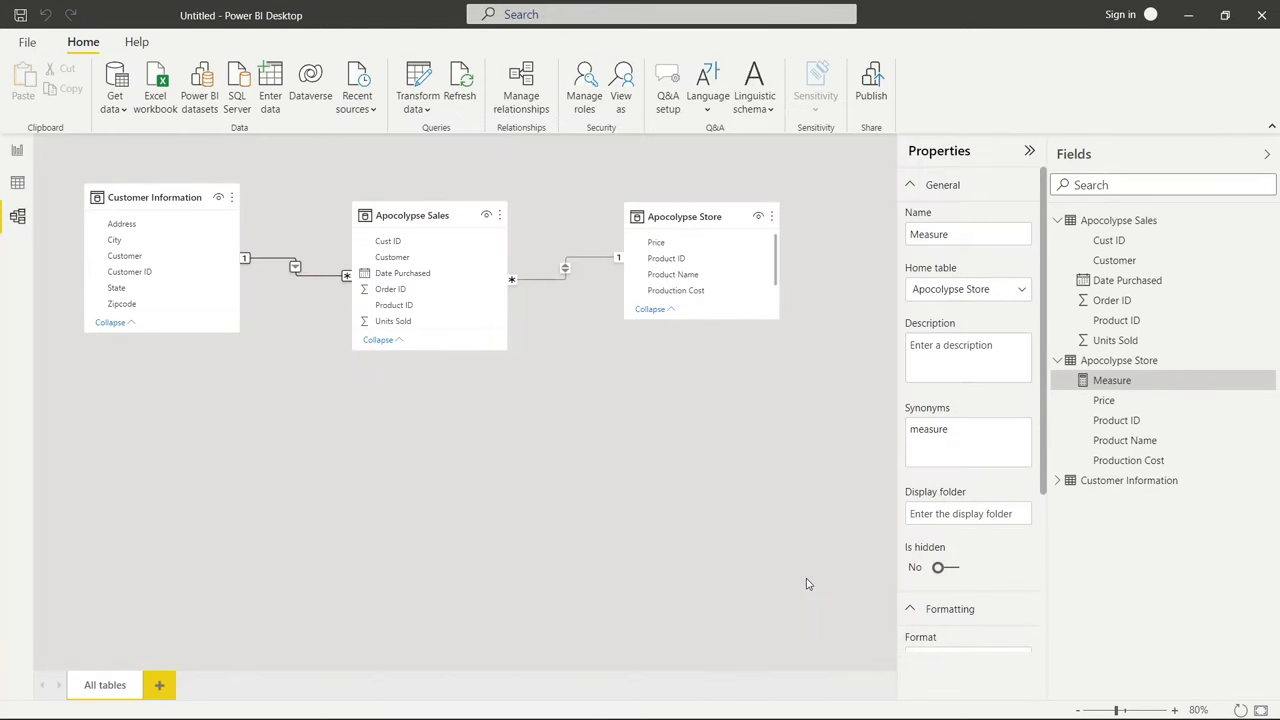
pyautogui.click(17, 150)
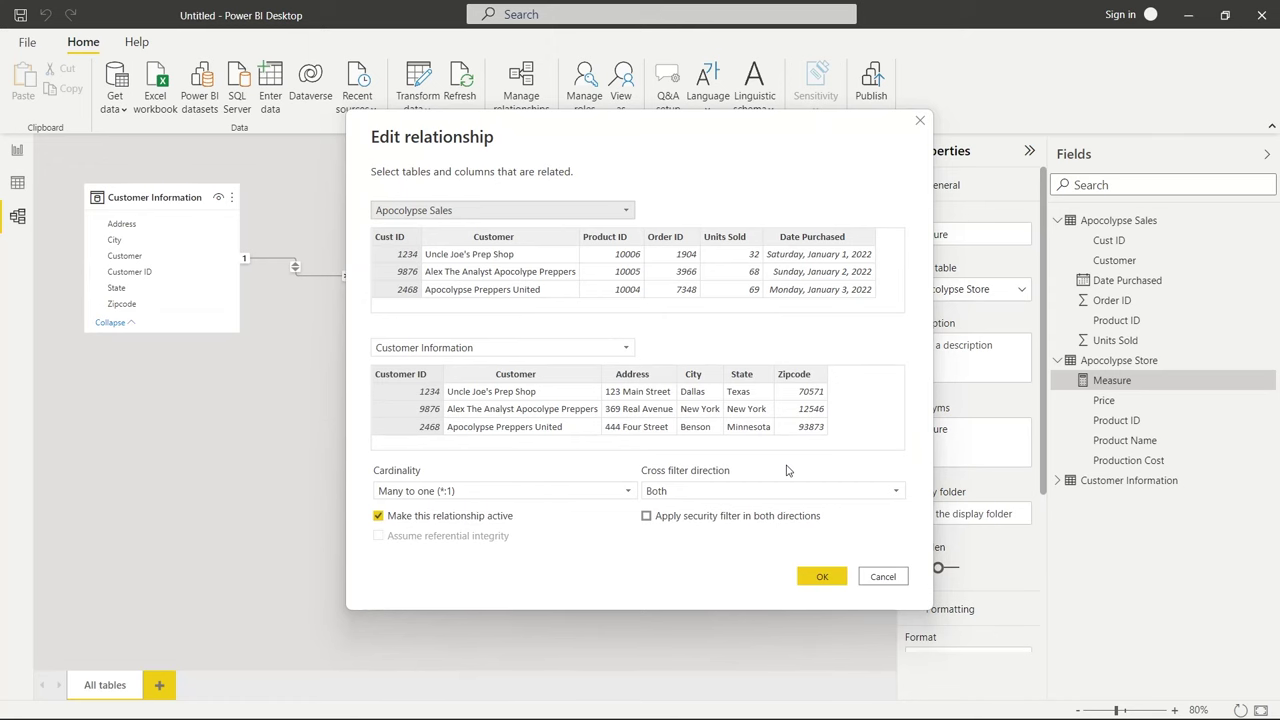
# Step: Examine the active-relationship setting for Apocolypse Sales and Customer Information alongside the model diagram, without applying any changes
pyautogui.moveTo(786, 122); pyautogui.dragTo(1092, 208)
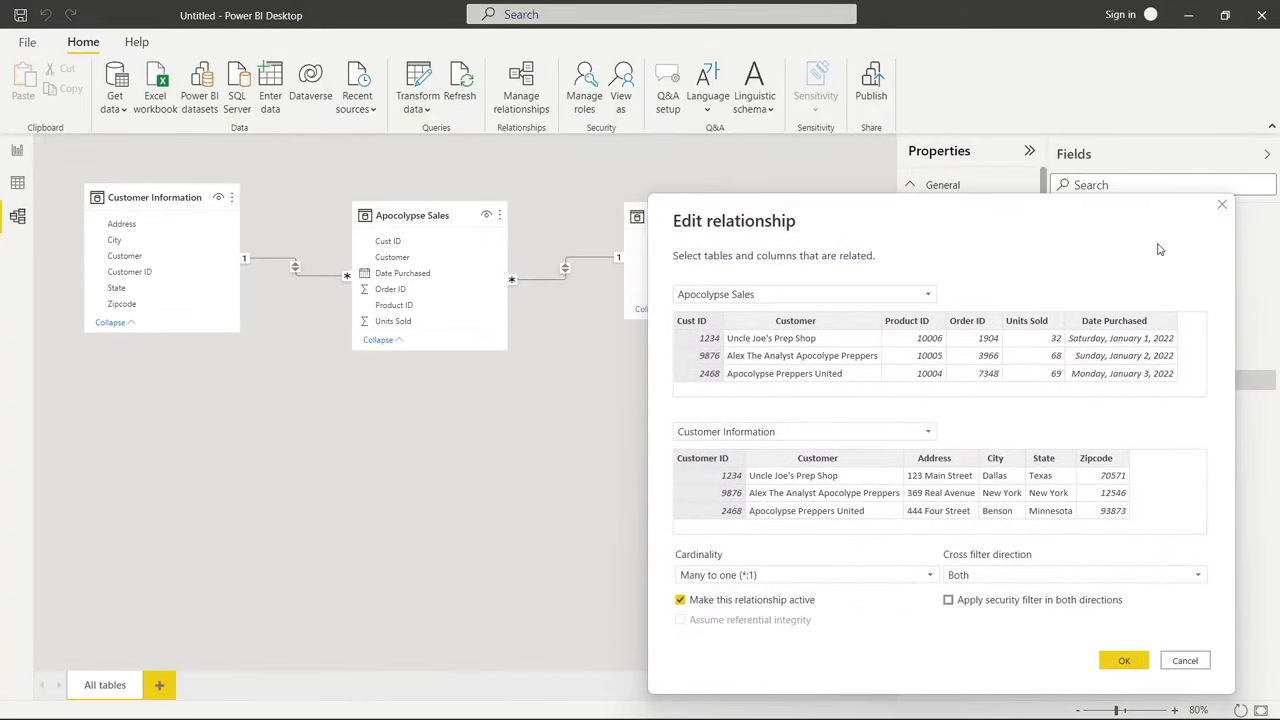
pyautogui.click(1222, 207)
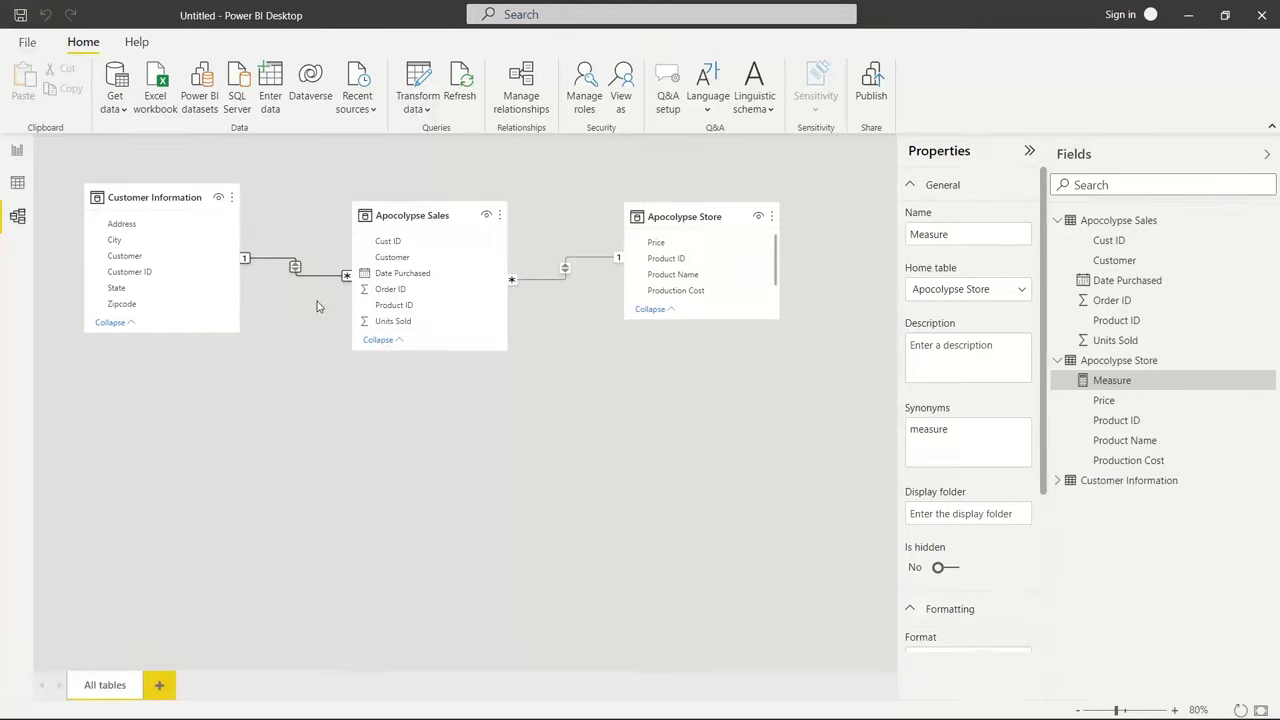
pyautogui.doubleClick(295, 268)
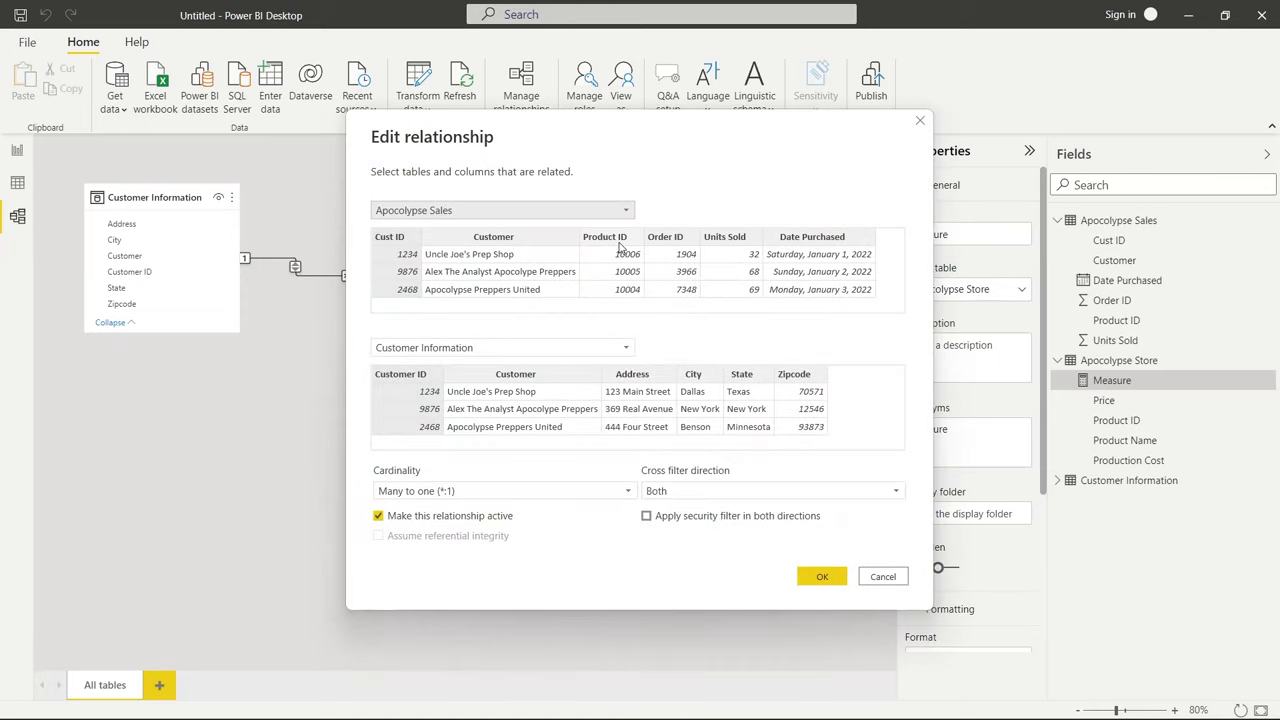
pyautogui.moveTo(653, 128); pyautogui.dragTo(948, 106)
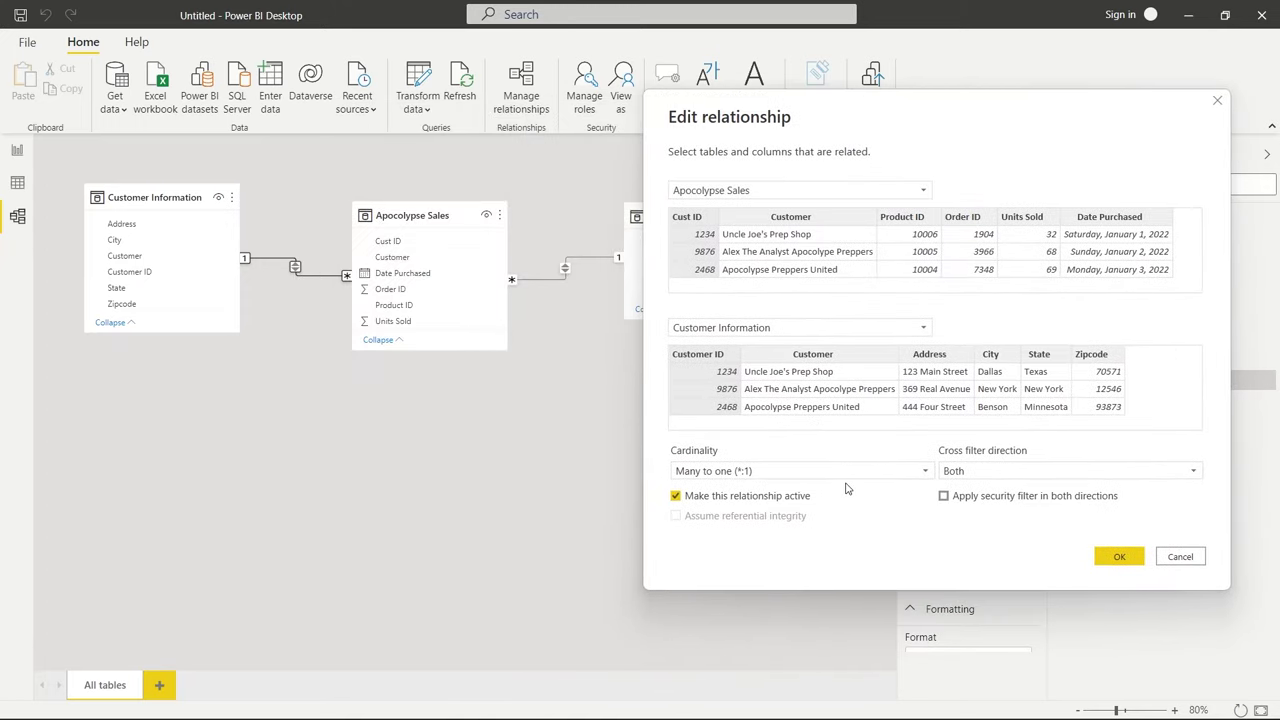
pyautogui.click(677, 499)
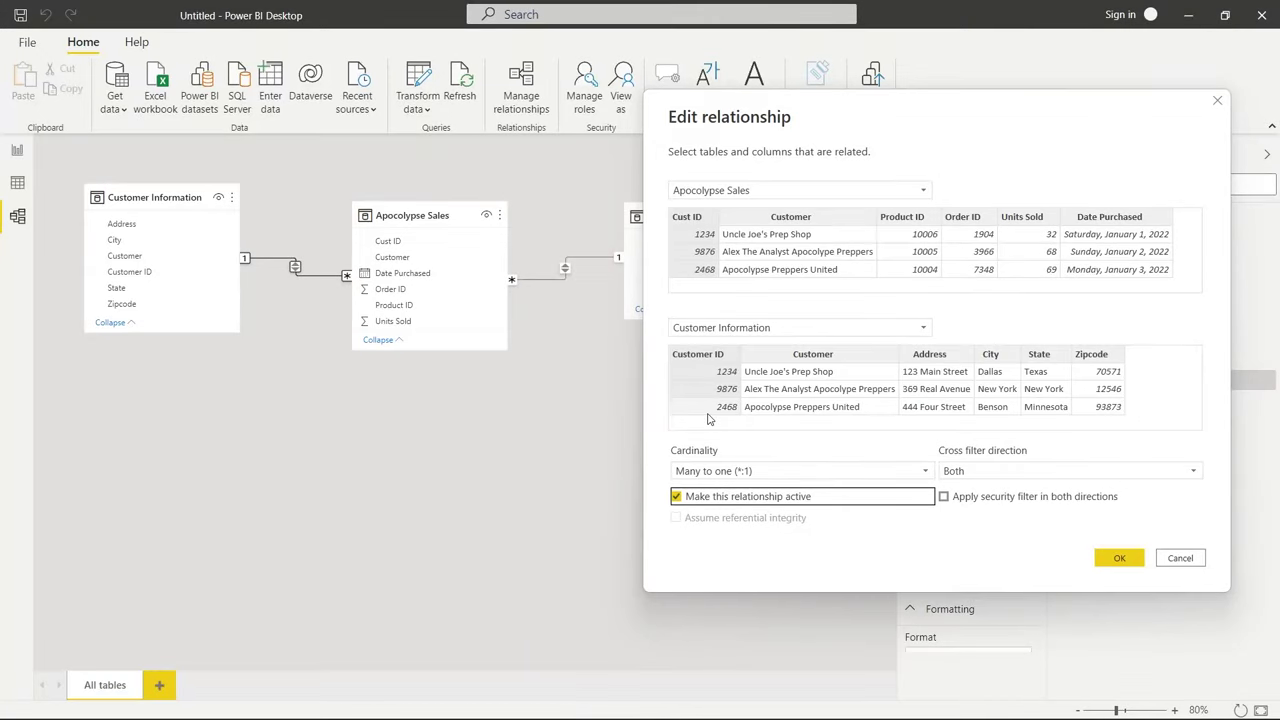
pyautogui.click(1186, 560)
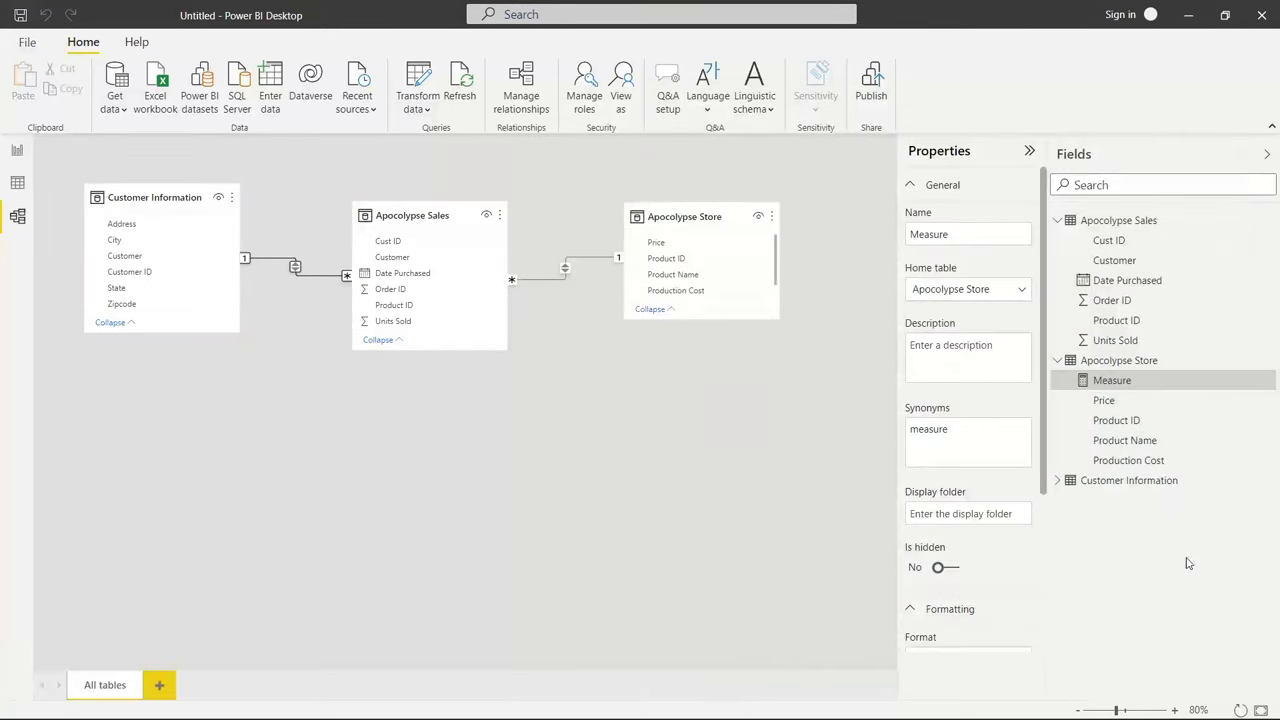
# Step: Move the Apocolypse Sales and Apocolypse Store tables closer to Customer Information in the model diagram
pyautogui.click(1174, 710)
pyautogui.moveTo(476, 211)
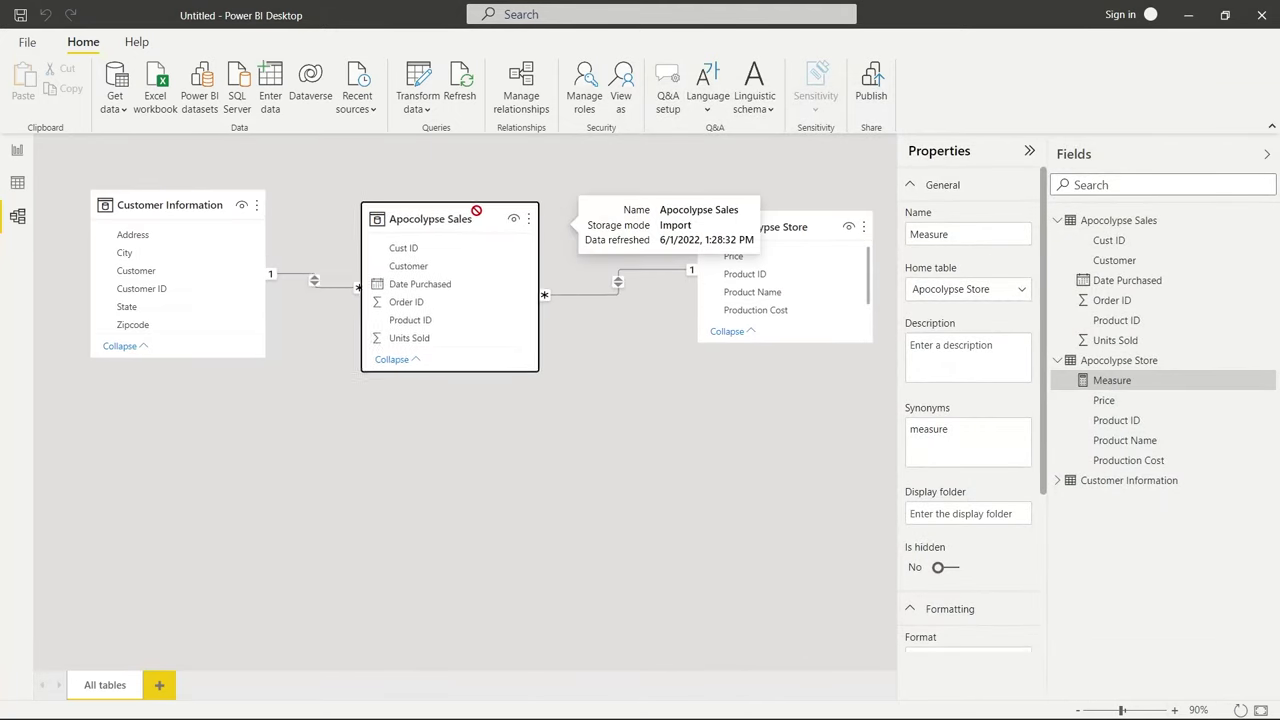
pyautogui.moveTo(808, 222); pyautogui.dragTo(726, 228)
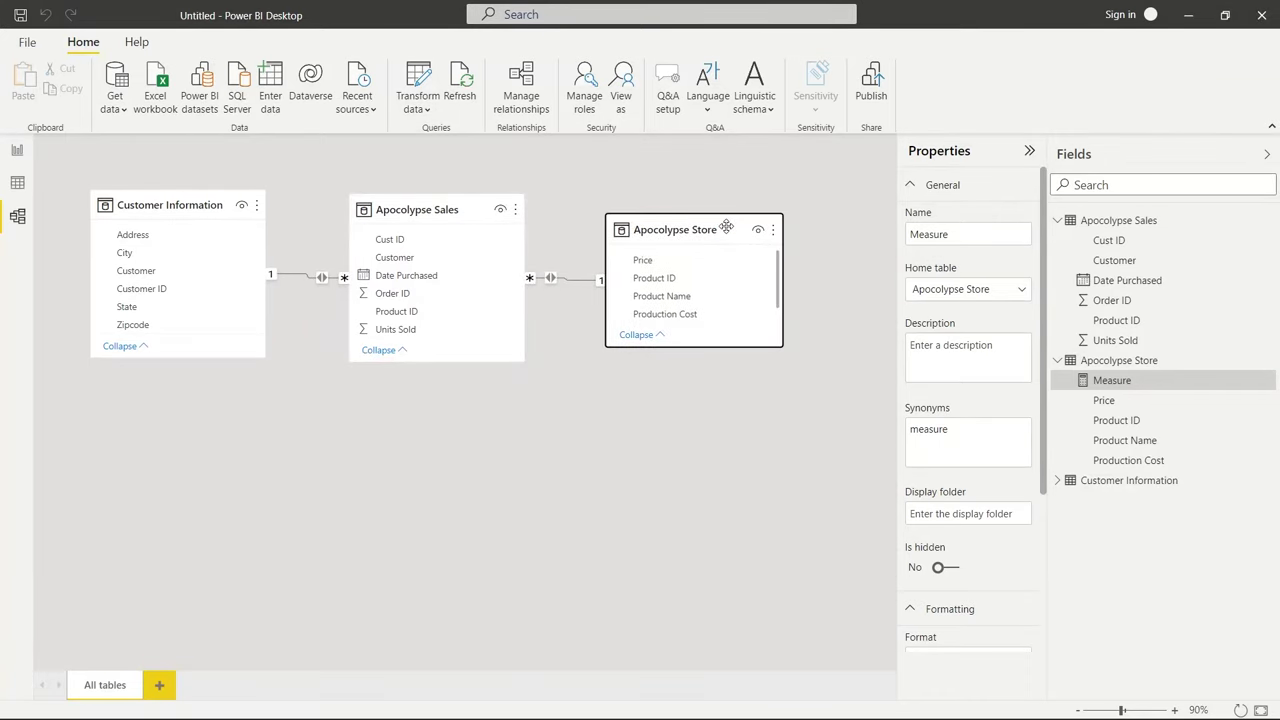
pyautogui.click(1174, 710)
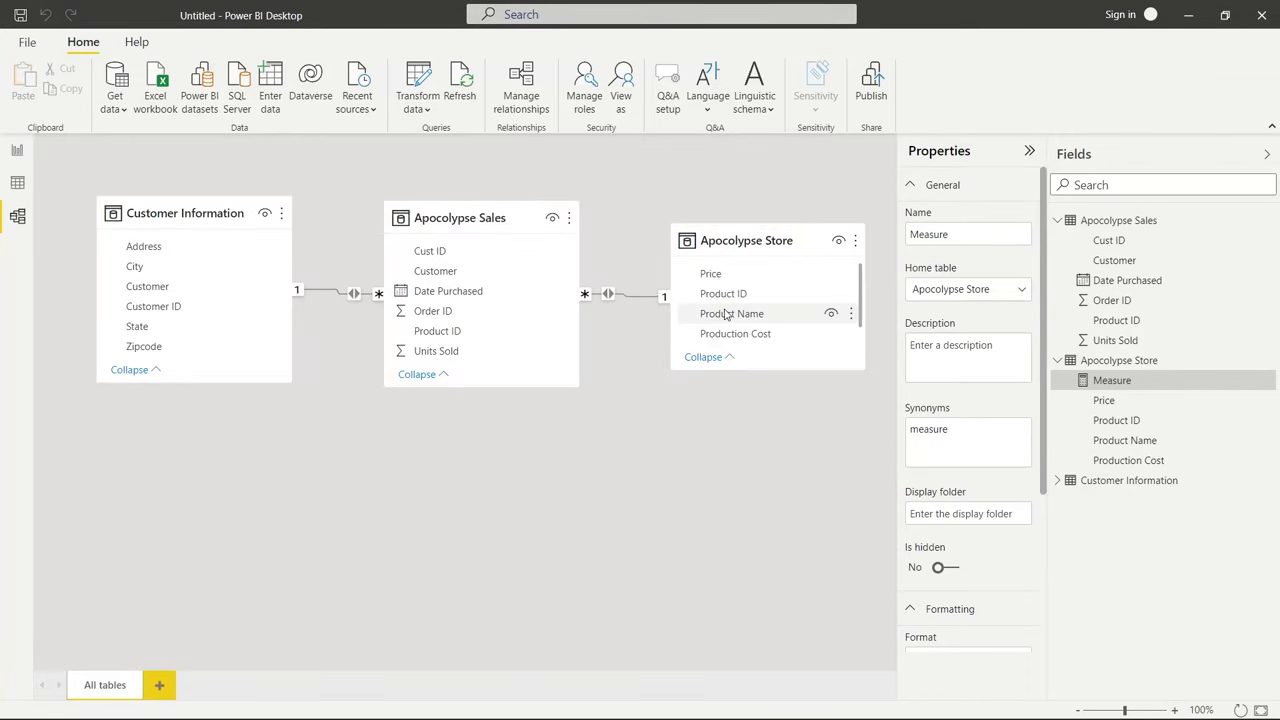
# Step: Delete the relationships linking Apocolypse Sales to Customer Information and to Apocolypse Store
pyautogui.rightClick(334, 297)
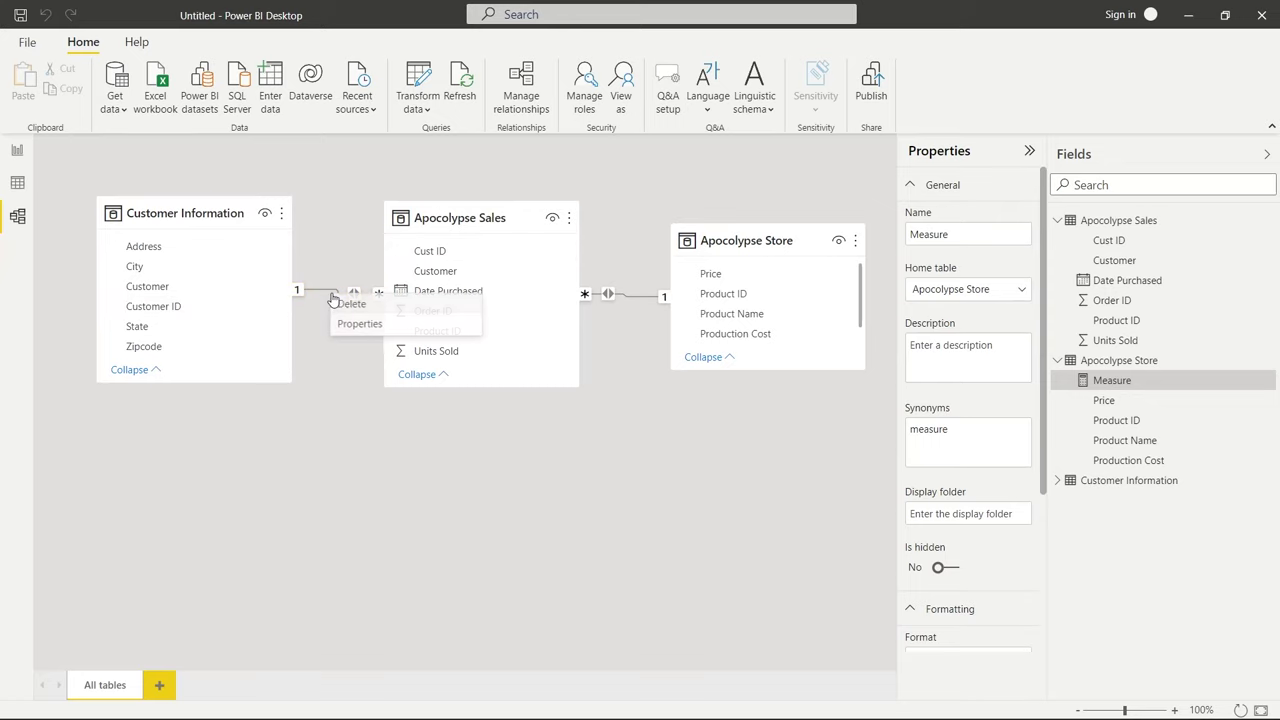
pyautogui.click(343, 303)
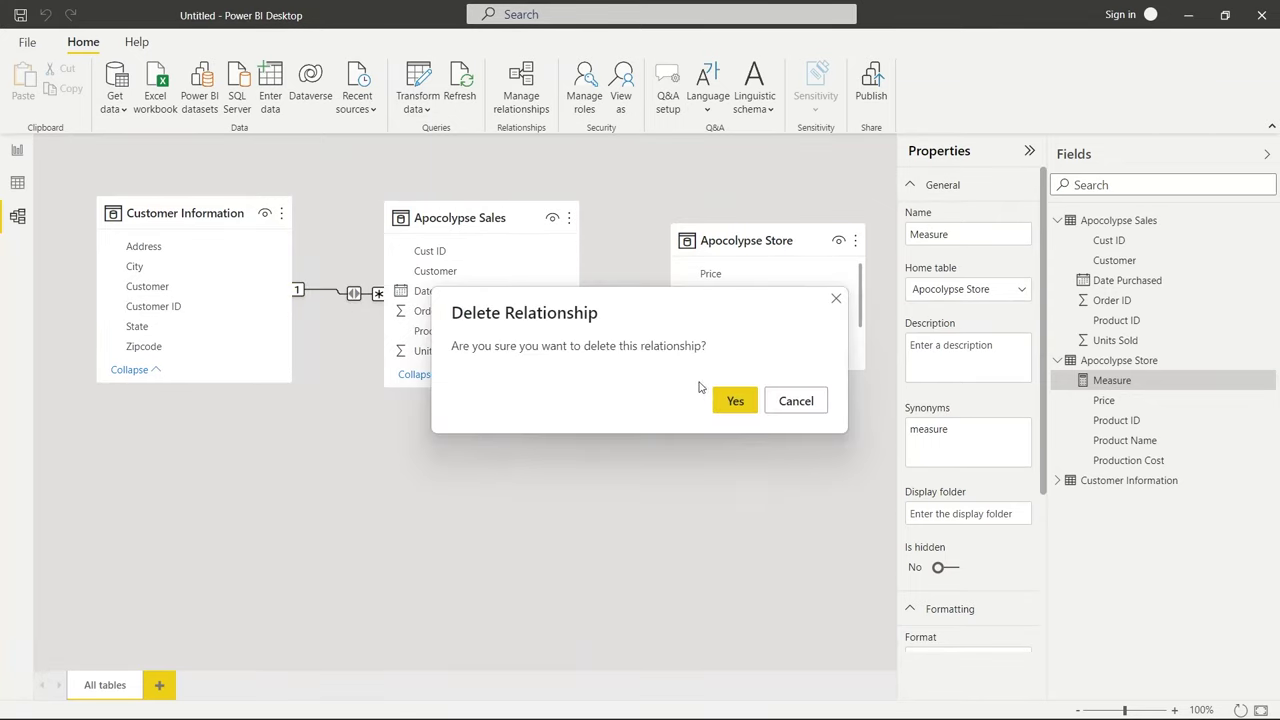
pyautogui.click(735, 401)
pyautogui.rightClick(621, 293)
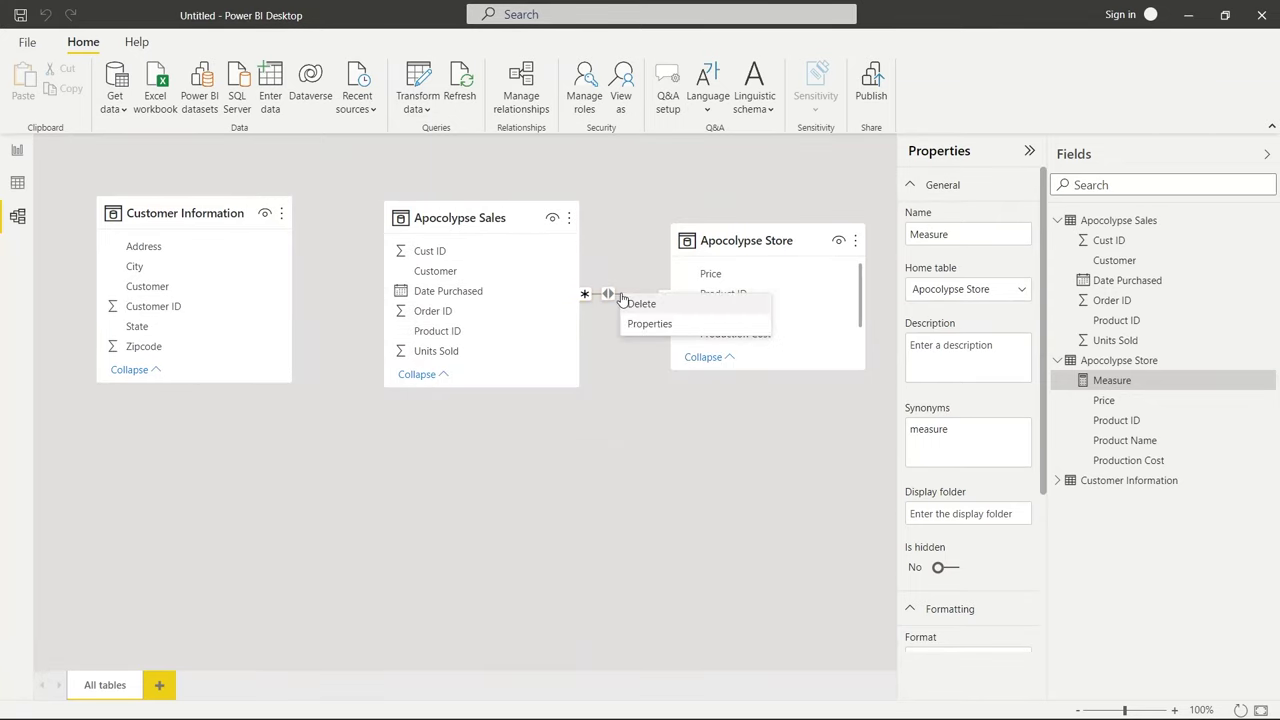
pyautogui.click(631, 301)
pyautogui.click(729, 401)
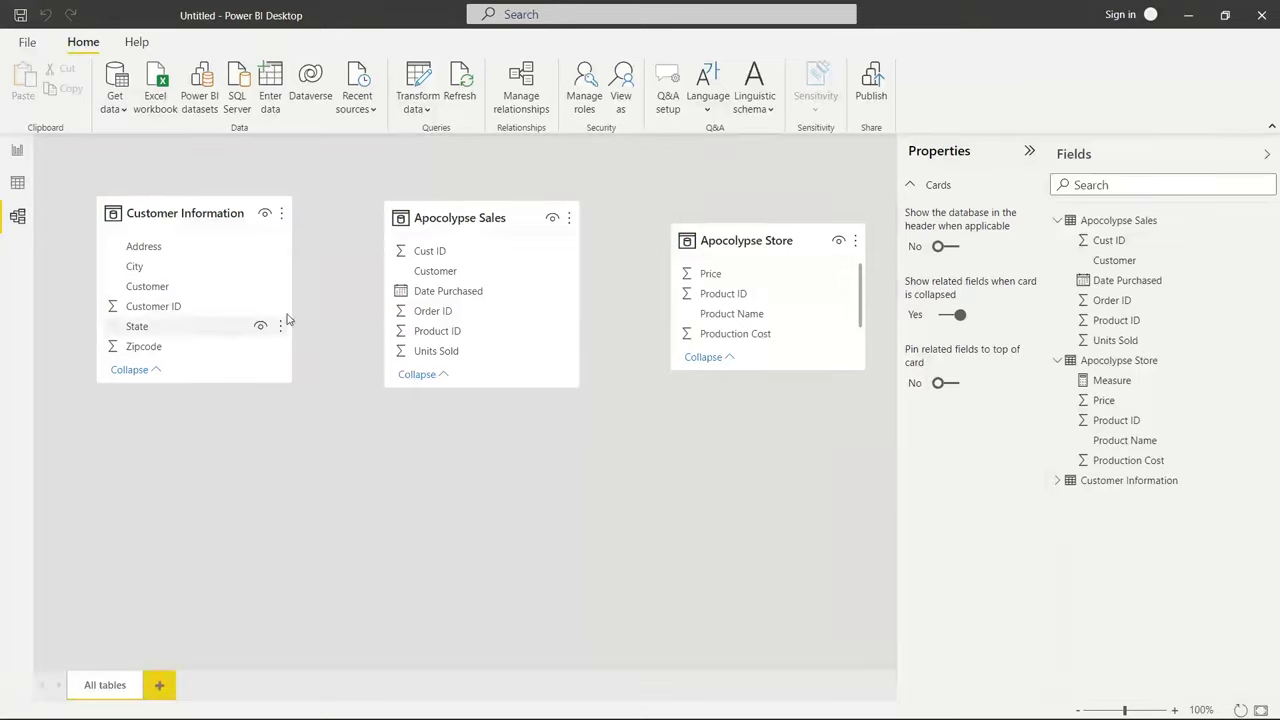
# Step: Relate Customer ID in Customer Information to Cust ID in Apocolypse Sales, with the cross filter direction set to Both
pyautogui.moveTo(220, 308); pyautogui.dragTo(468, 252)
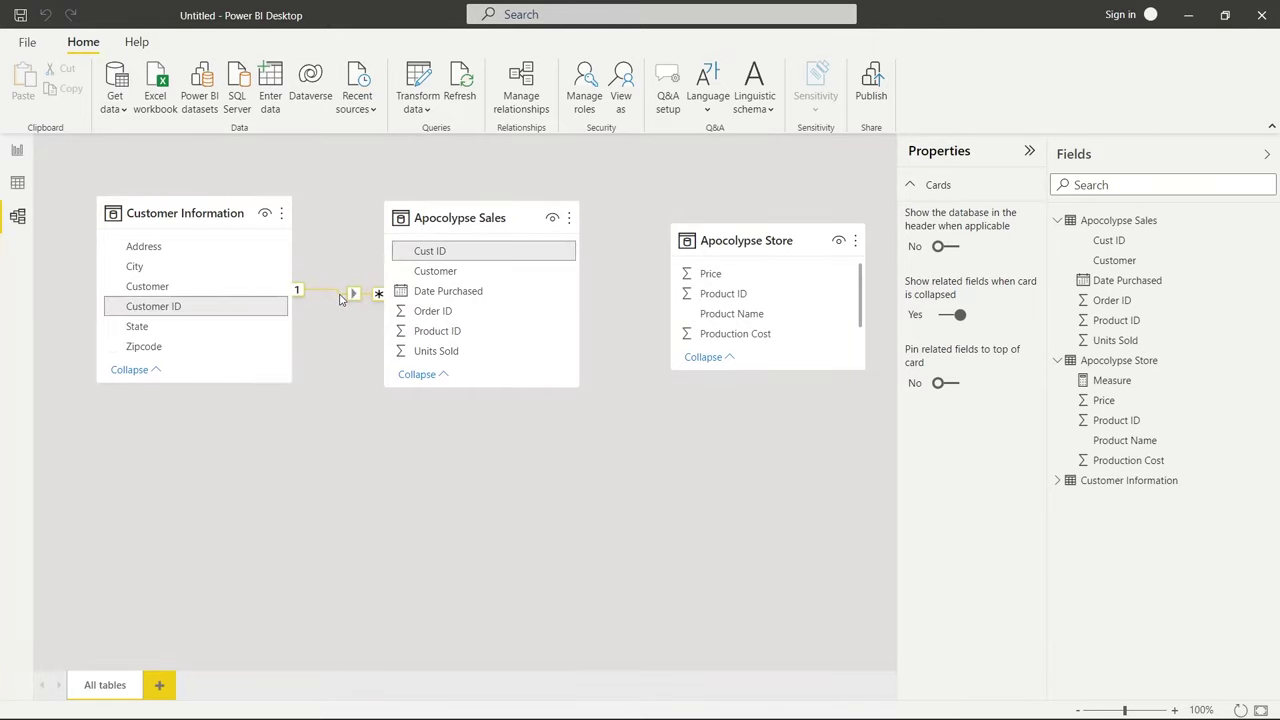
pyautogui.doubleClick(340, 298)
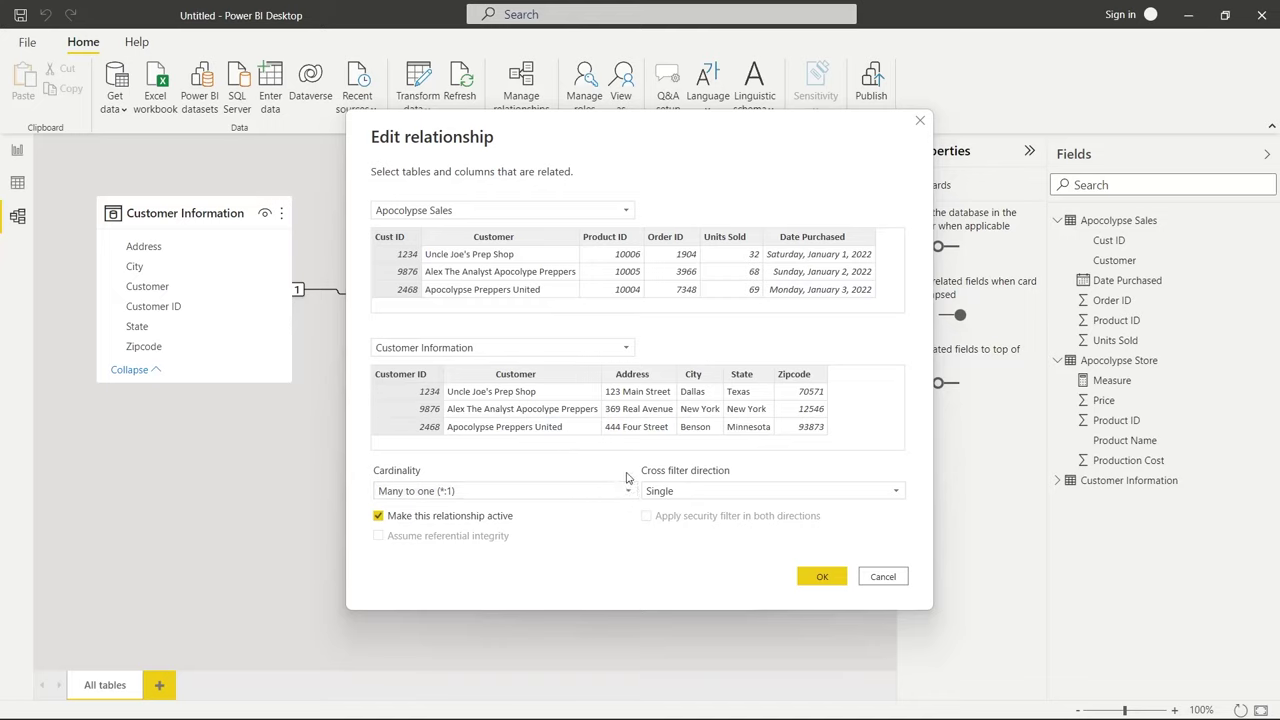
pyautogui.click(695, 494)
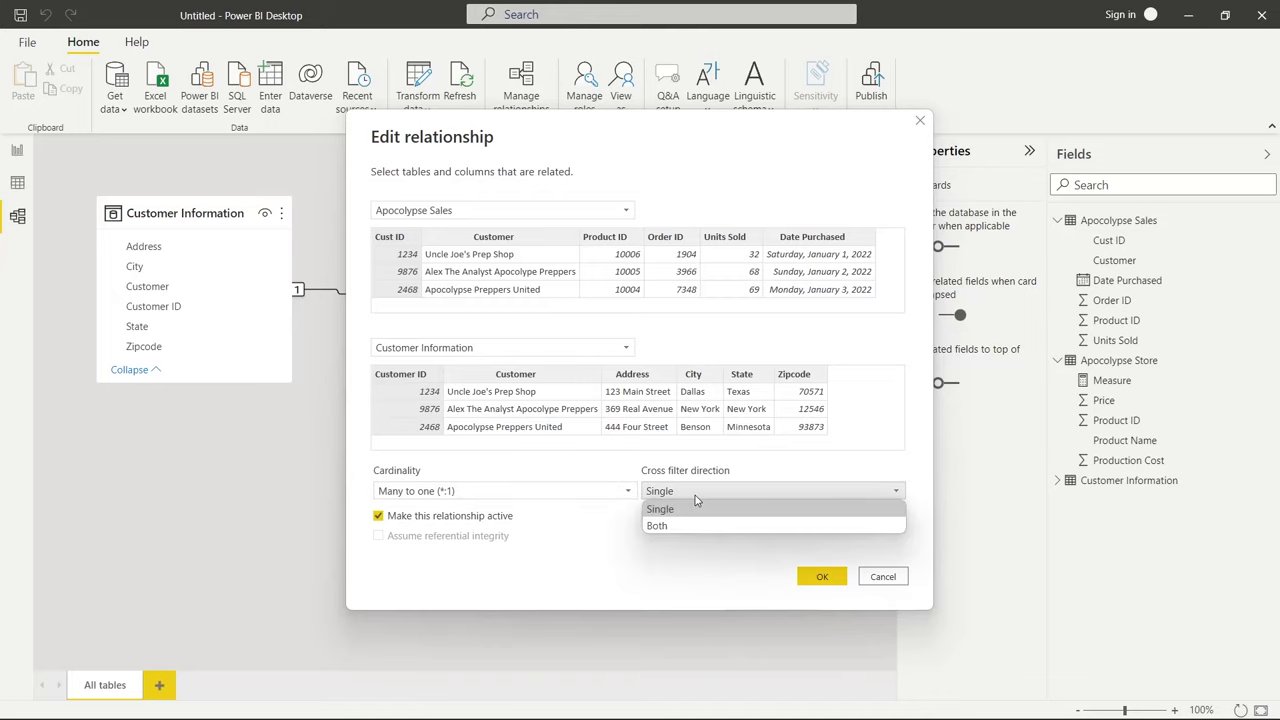
pyautogui.click(706, 527)
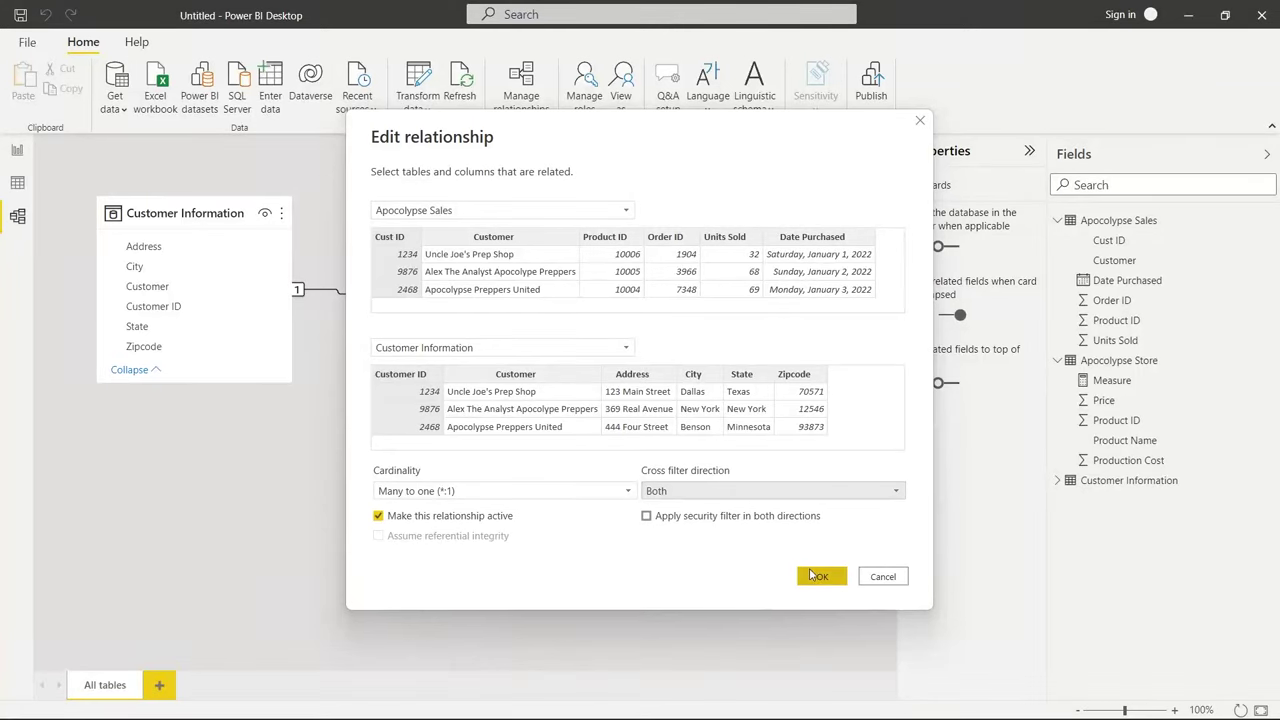
pyautogui.click(816, 576)
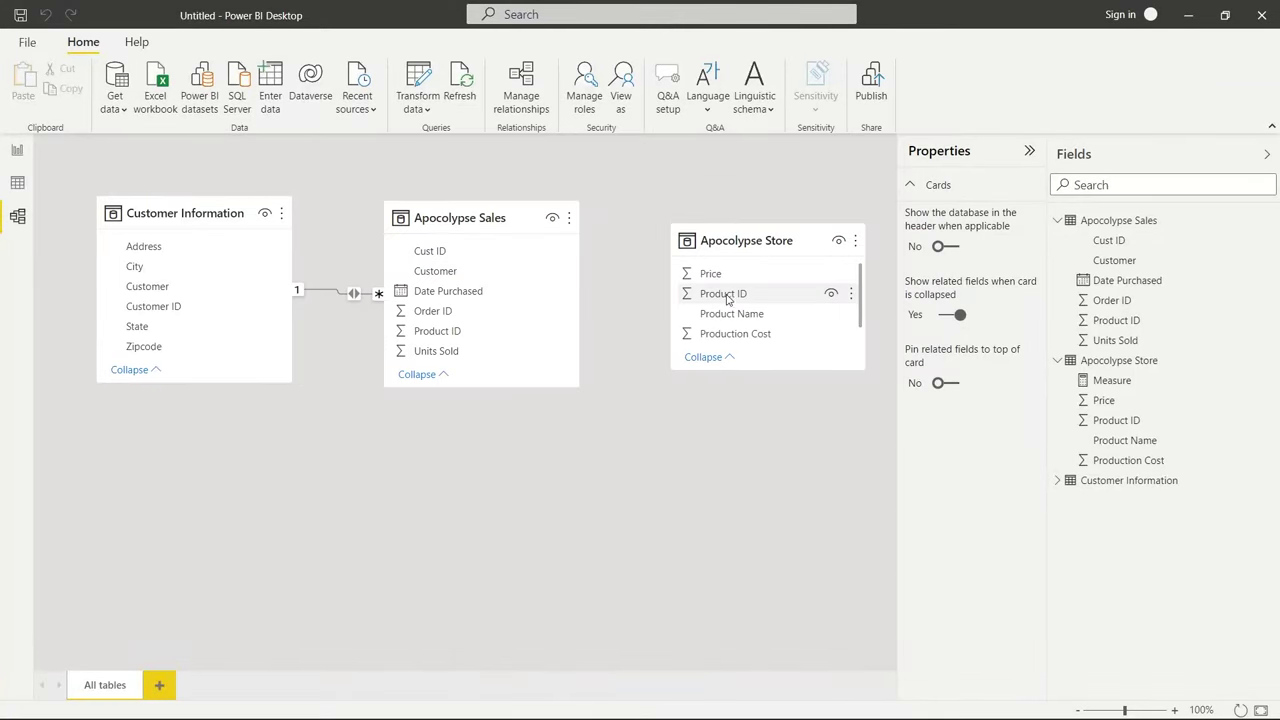
# Step: Relate Product ID in Apocolypse Store to Product ID in Apocolypse Sales, with the cross filter direction set to Both
pyautogui.moveTo(748, 300); pyautogui.dragTo(471, 337)
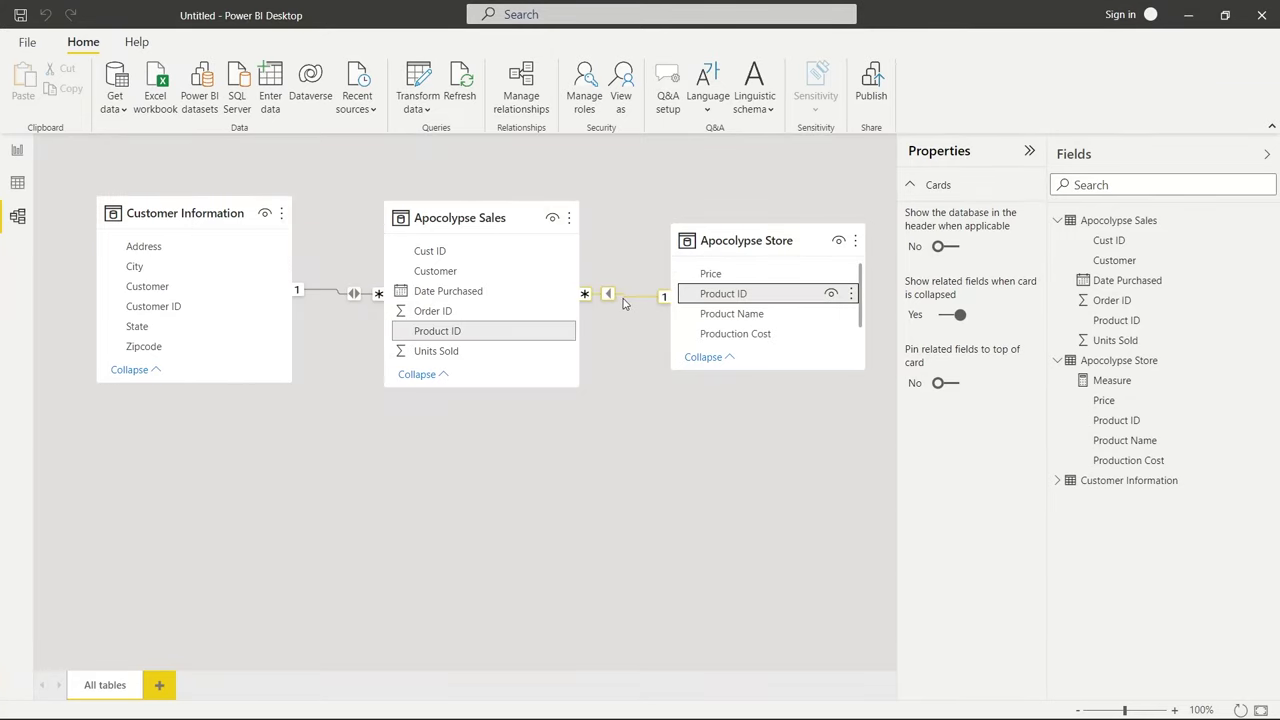
pyautogui.doubleClick(629, 302)
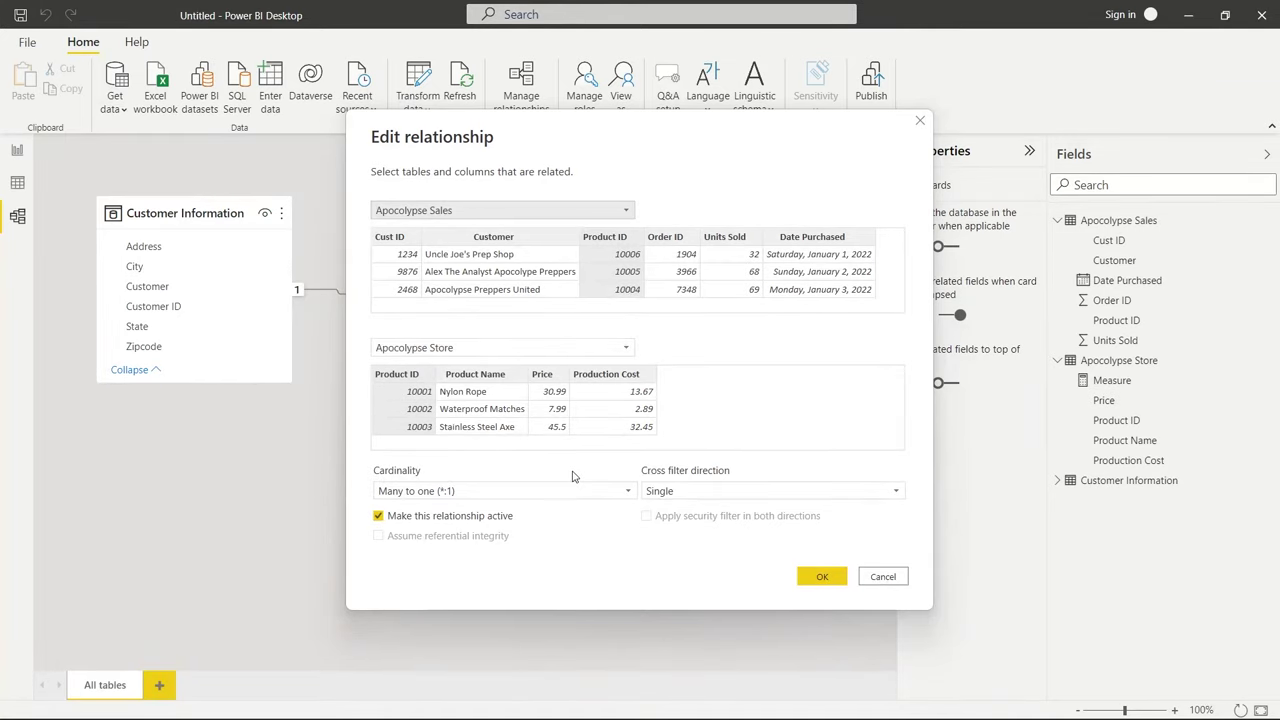
pyautogui.click(666, 493)
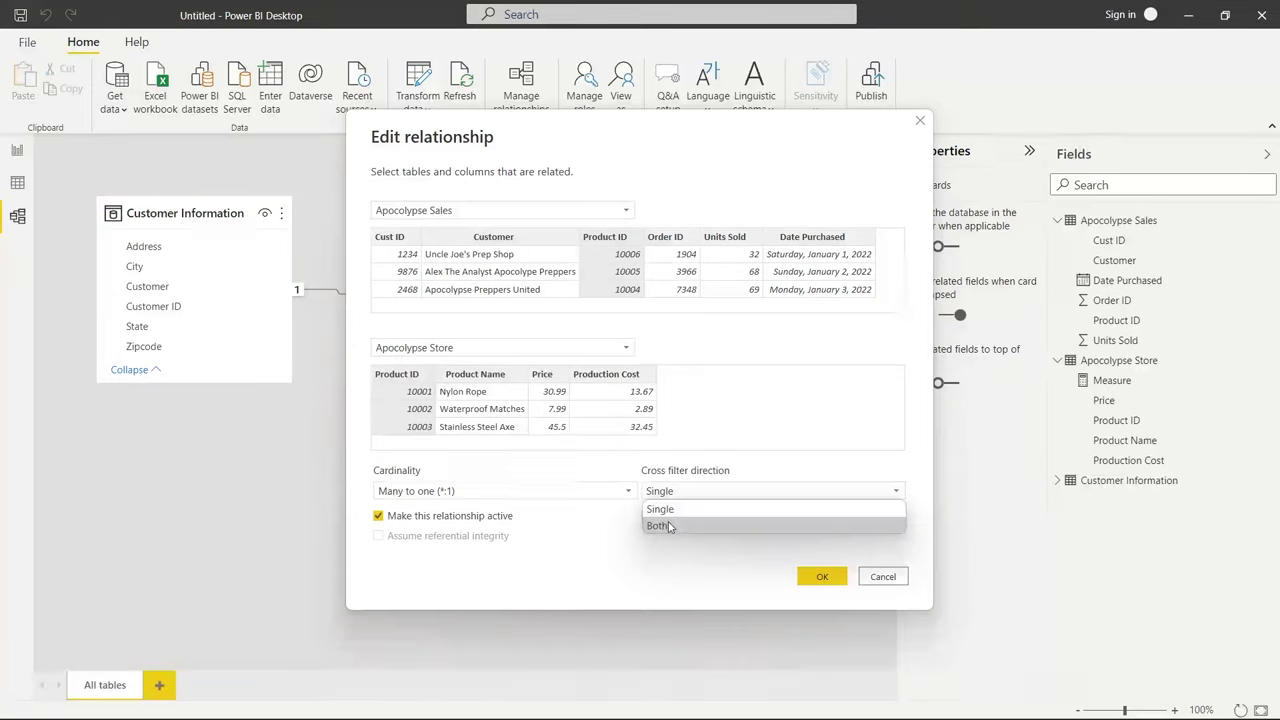
pyautogui.click(669, 525)
pyautogui.click(818, 578)
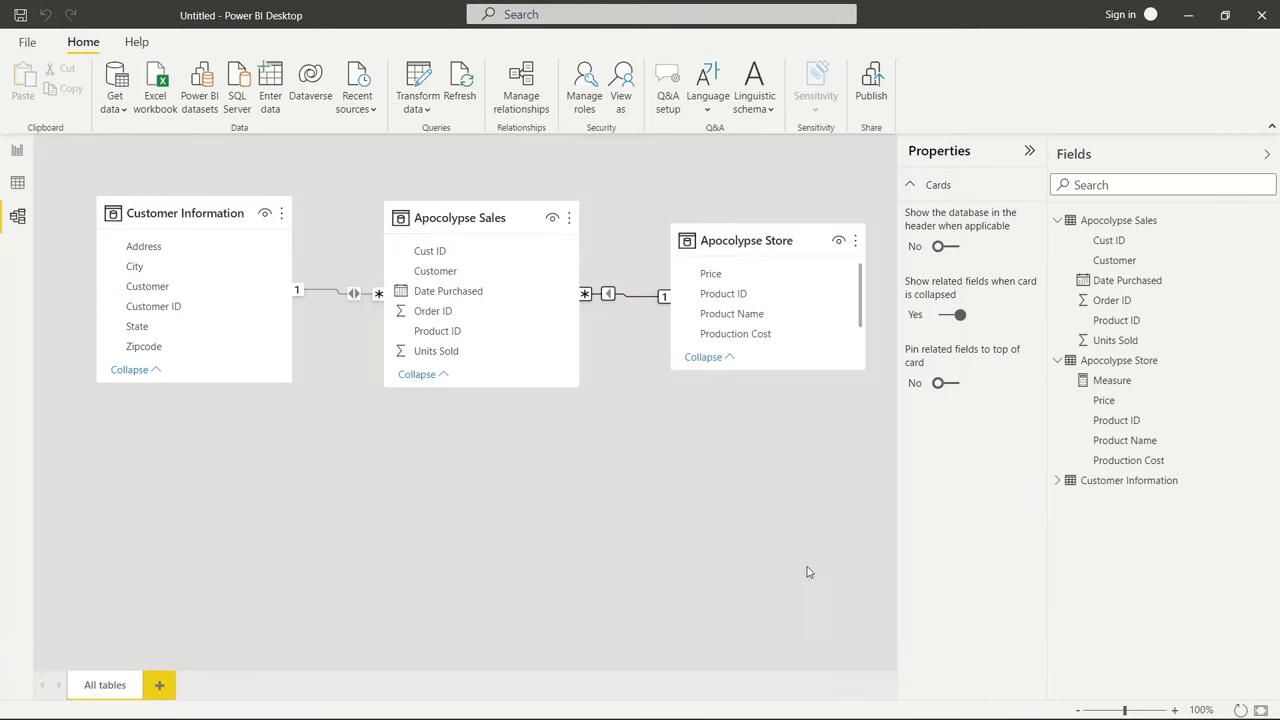